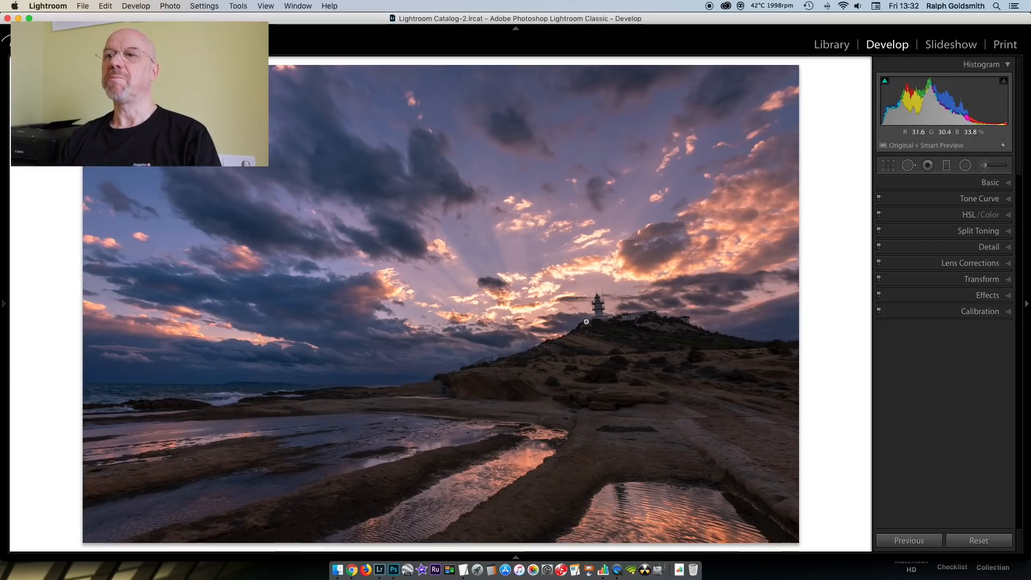
# - Review the photo's Lens Corrections and Basic adjustment settings
pyautogui.click(1008, 264)
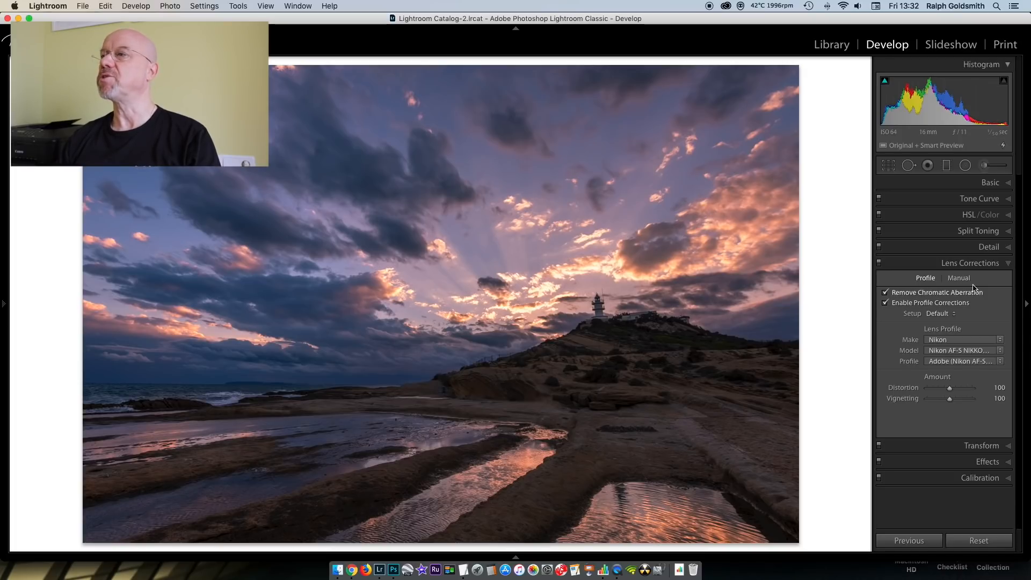
pyautogui.click(1008, 263)
pyautogui.click(1009, 184)
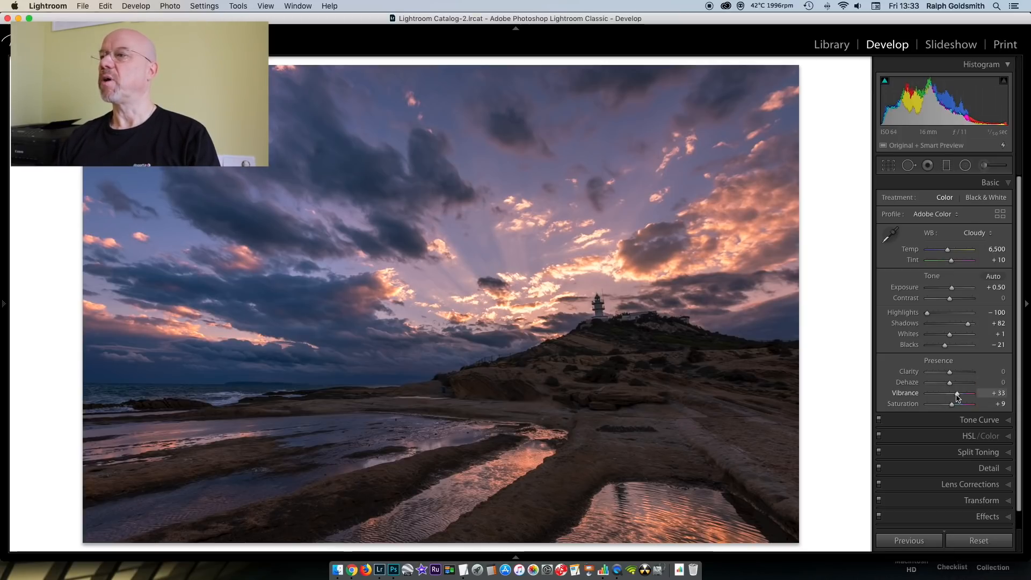
pyautogui.click(1008, 184)
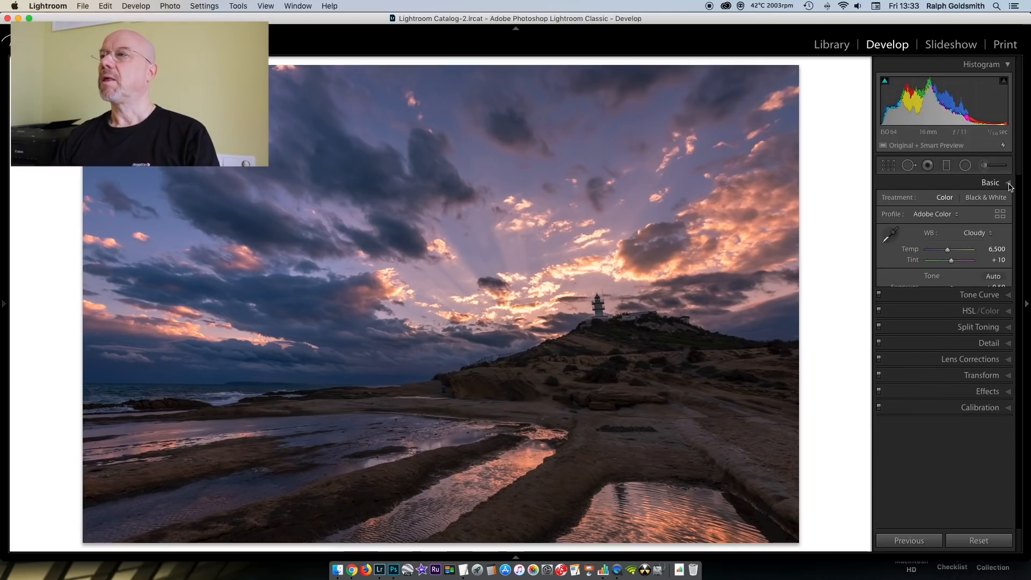
# - Review both graduated filters' settings and compare the photo with the filters disabled and enabled
pyautogui.click(946, 167)
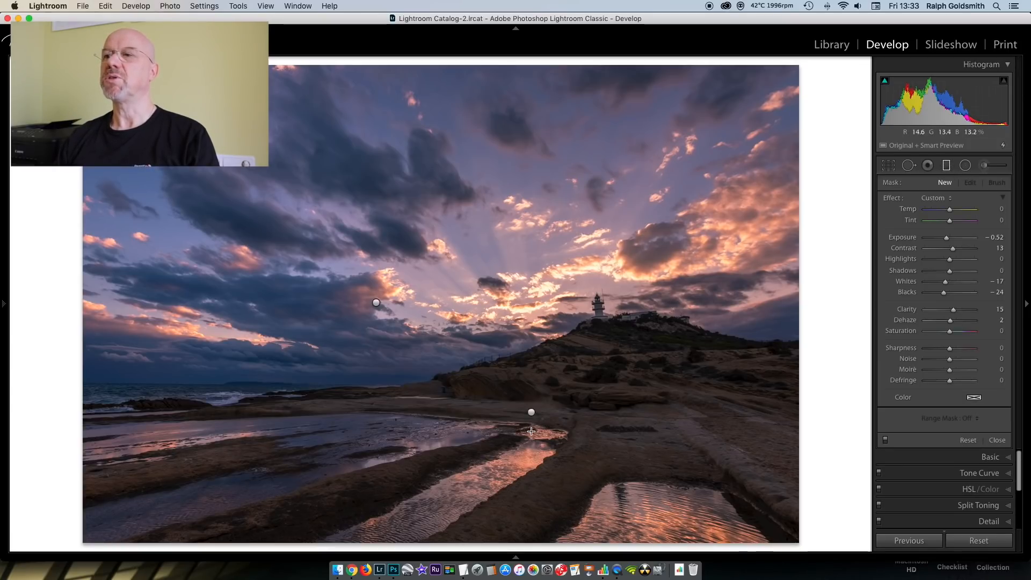
pyautogui.click(531, 411)
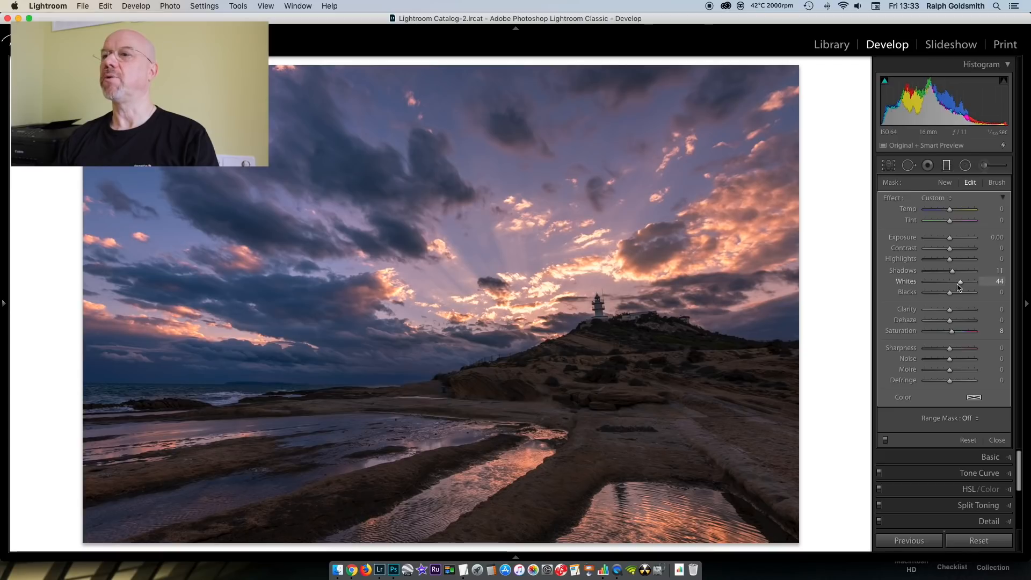
pyautogui.click(376, 302)
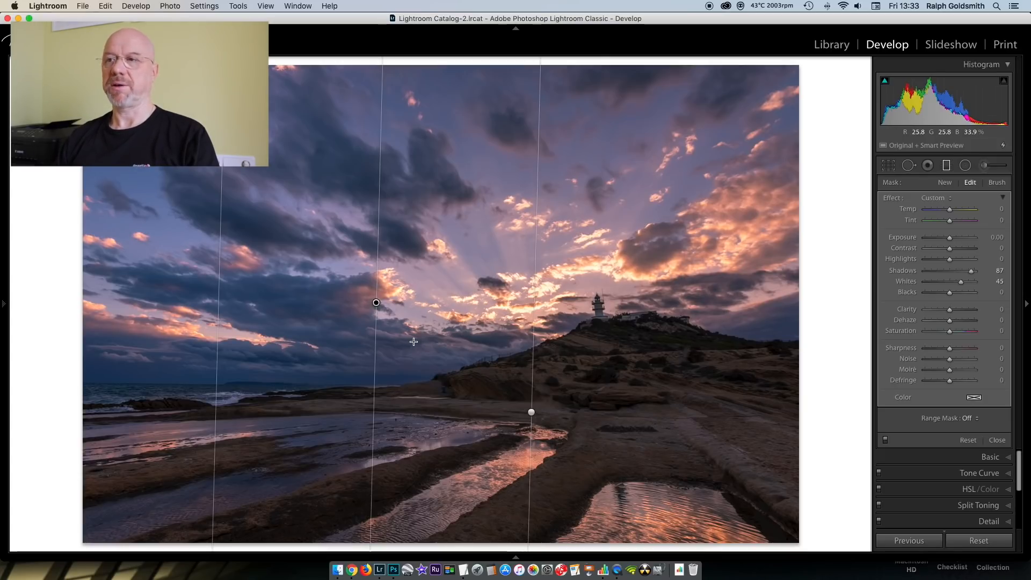
pyautogui.click(885, 439)
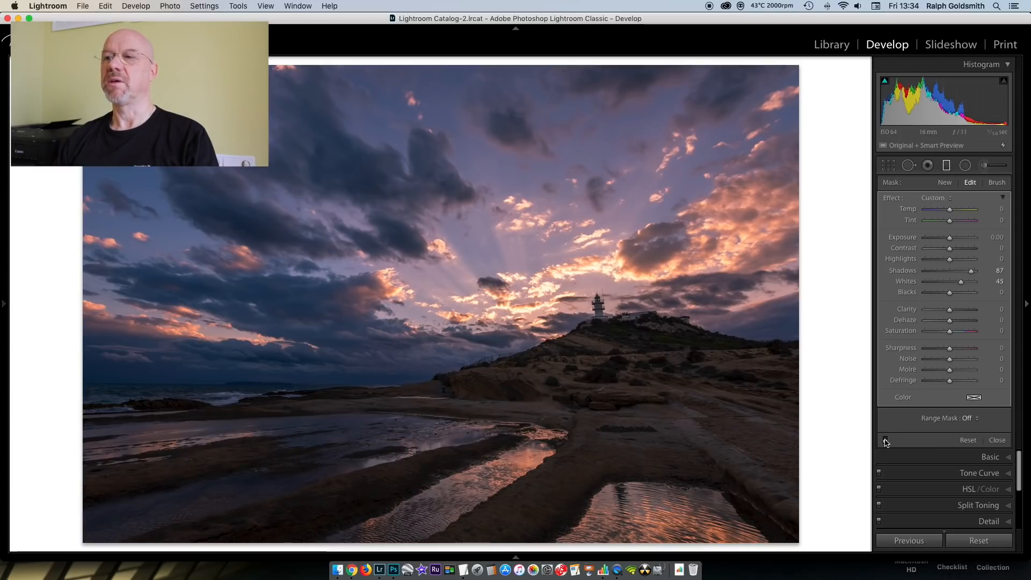
pyautogui.click(885, 440)
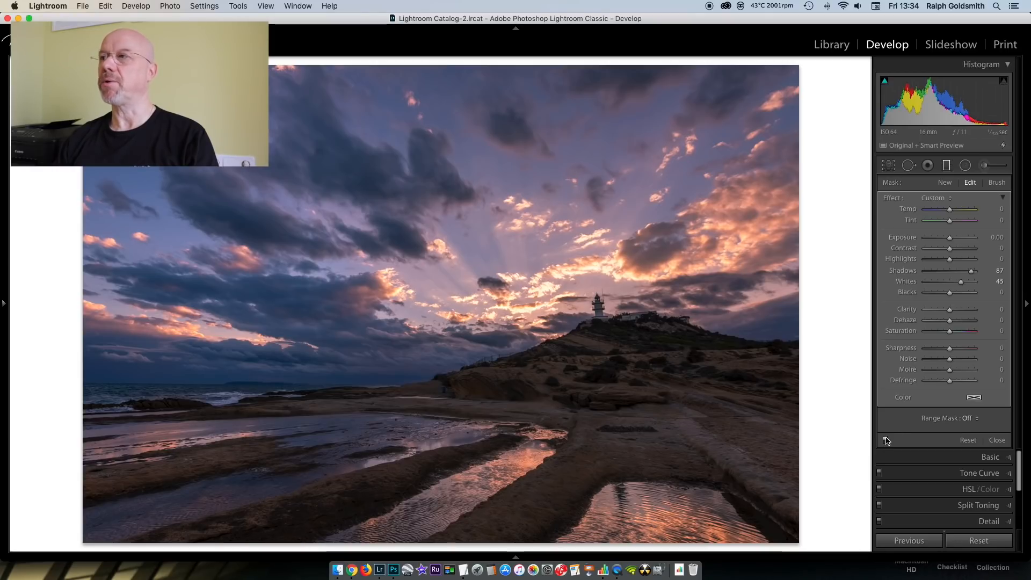
pyautogui.click(948, 168)
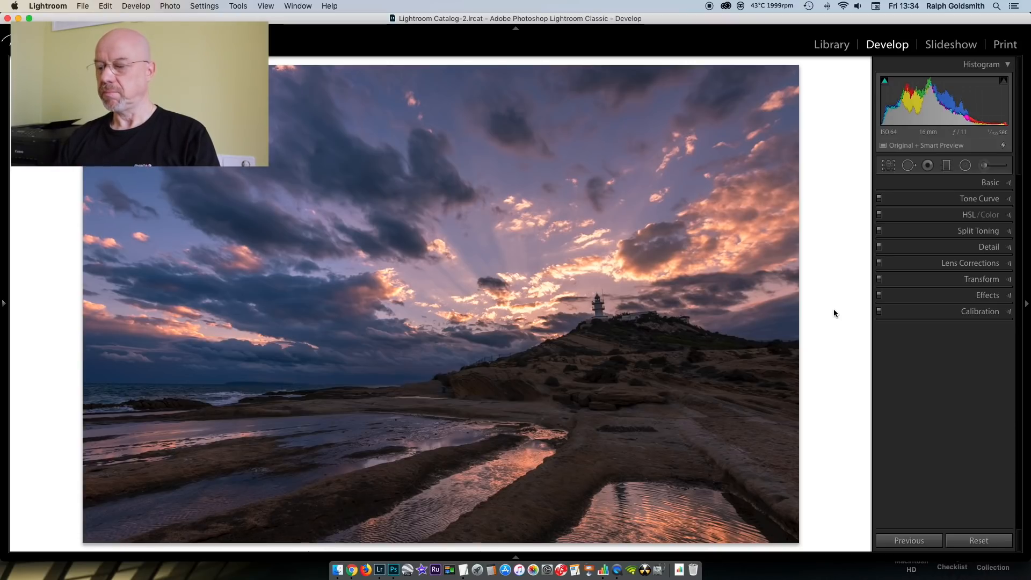
# - Try the Auto Upright perspective correction on the photo and undo it
pyautogui.click(834, 309)
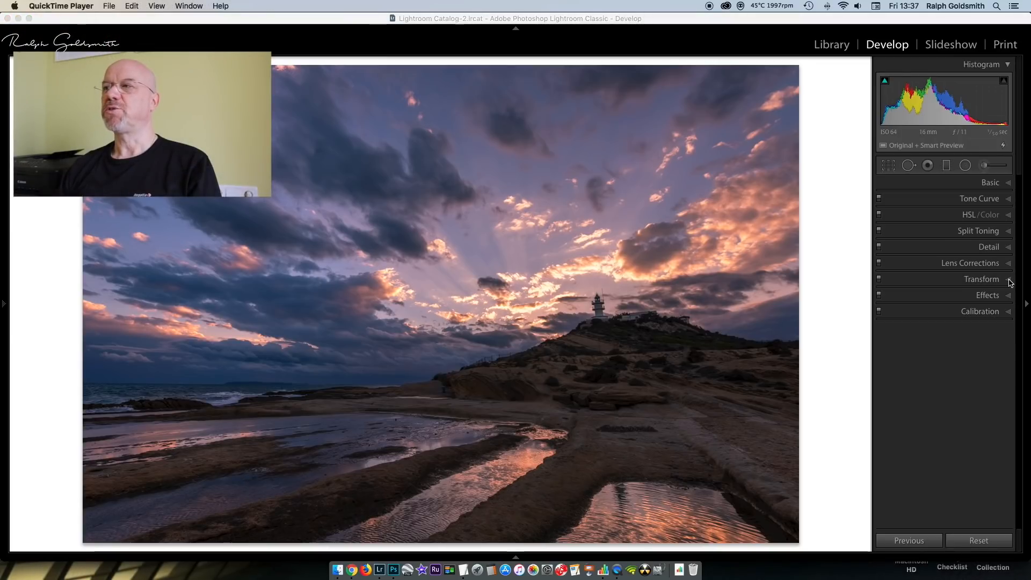
pyautogui.click(1009, 280)
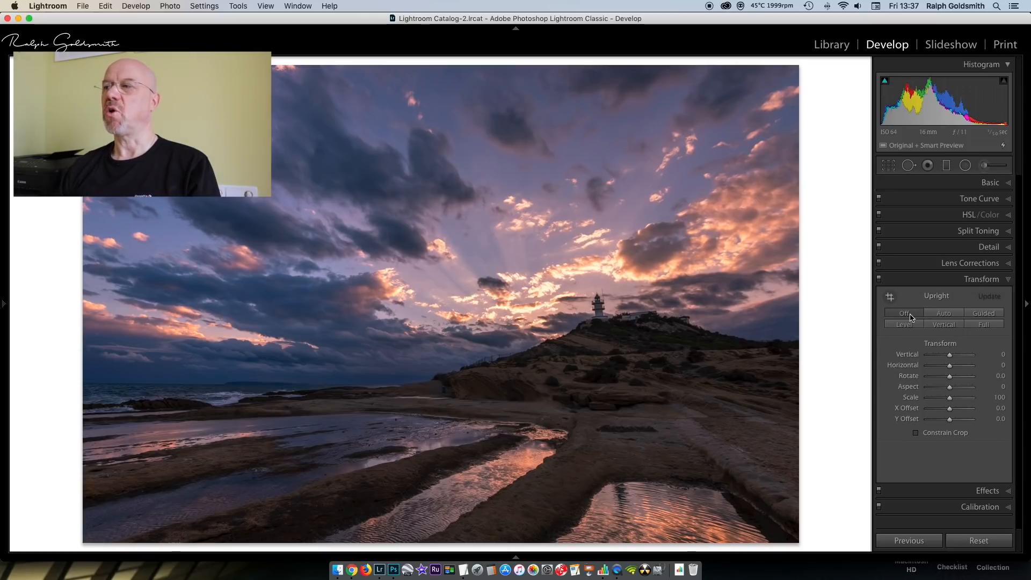
pyautogui.click(945, 315)
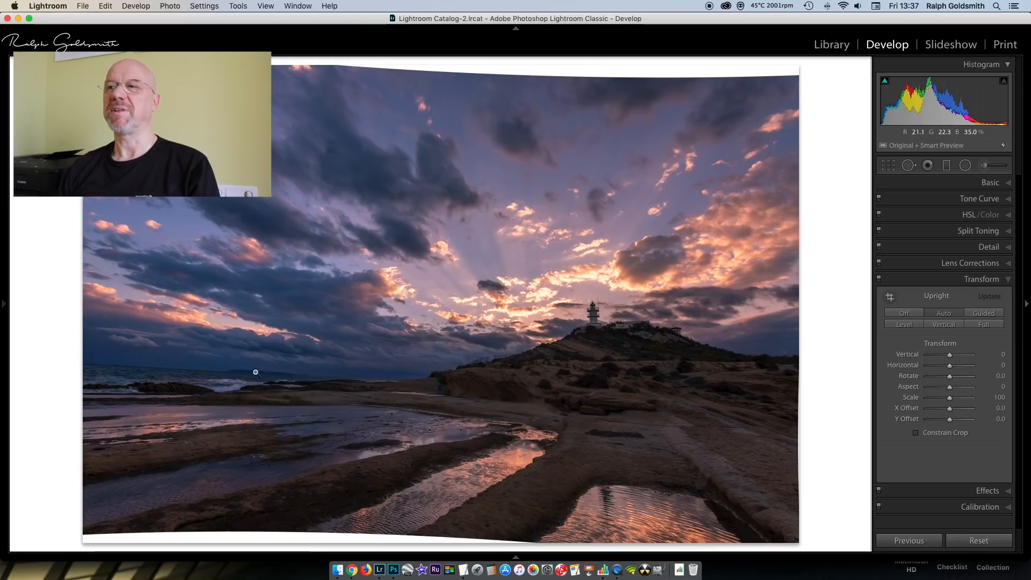
pyautogui.click(904, 314)
pyautogui.press('super+z')
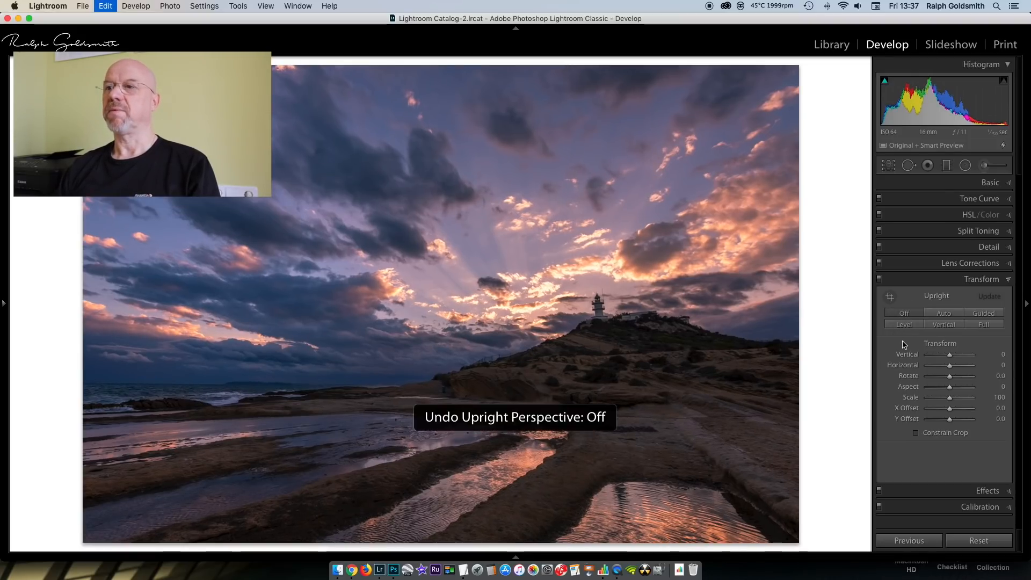
pyautogui.press('super+z')
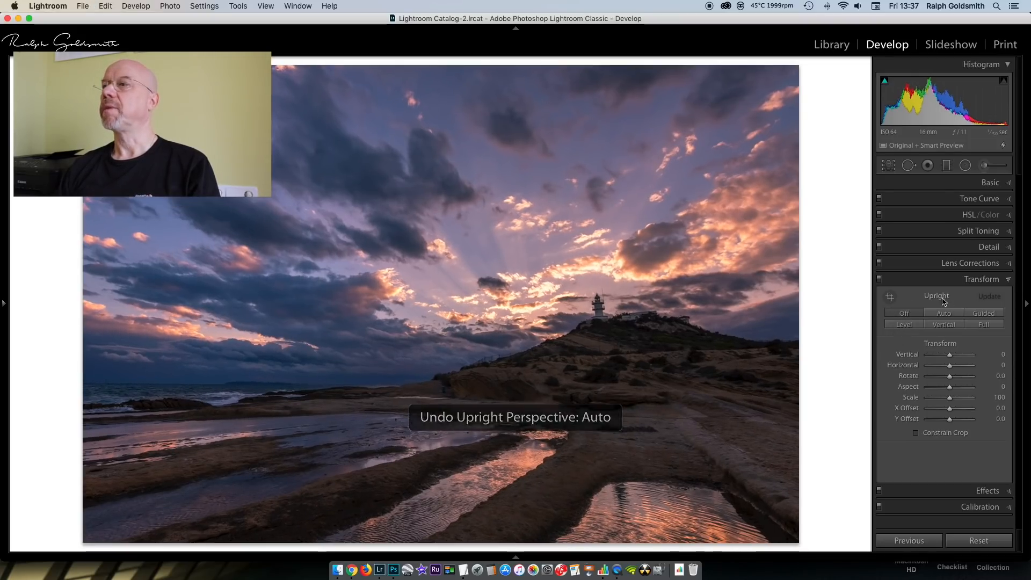
# - Correct the perspective with Guided Upright, using a horizontal guide along the sea horizon and a vertical guide along the lighthouse's mast
pyautogui.click(984, 313)
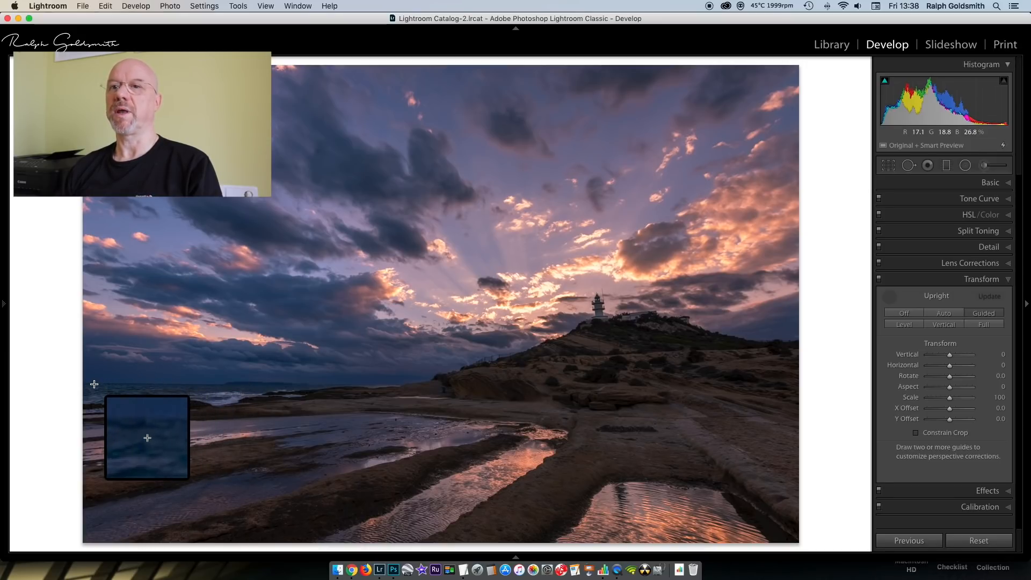
pyautogui.moveTo(95, 383); pyautogui.dragTo(252, 384)
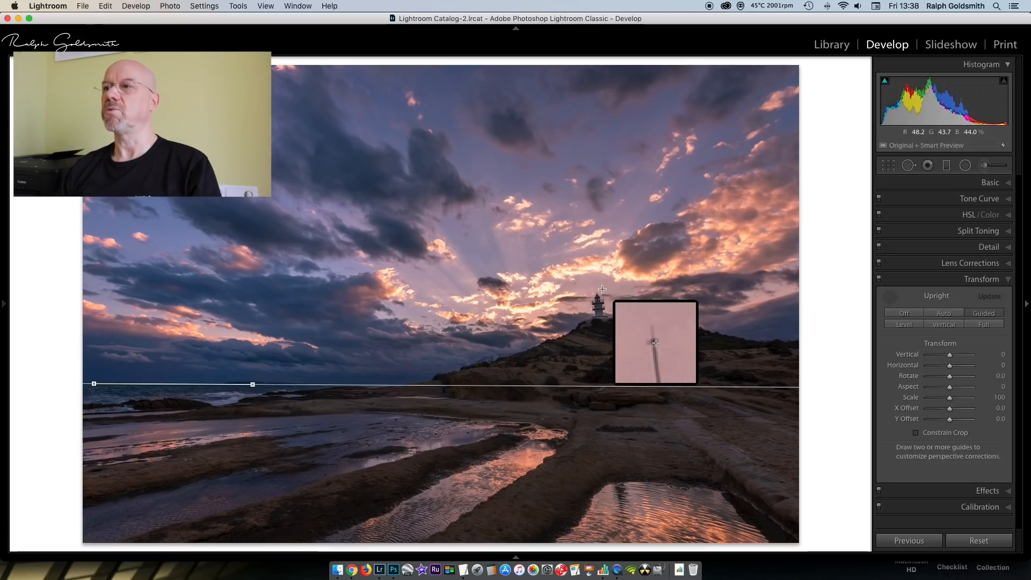
pyautogui.moveTo(602, 290); pyautogui.dragTo(603, 300)
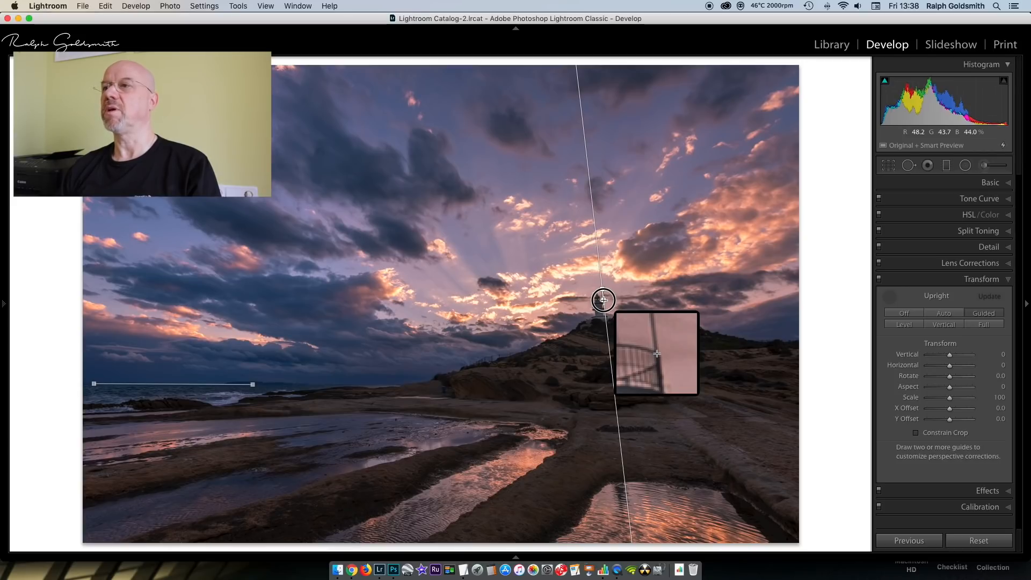
pyautogui.moveTo(604, 299); pyautogui.dragTo(603, 299)
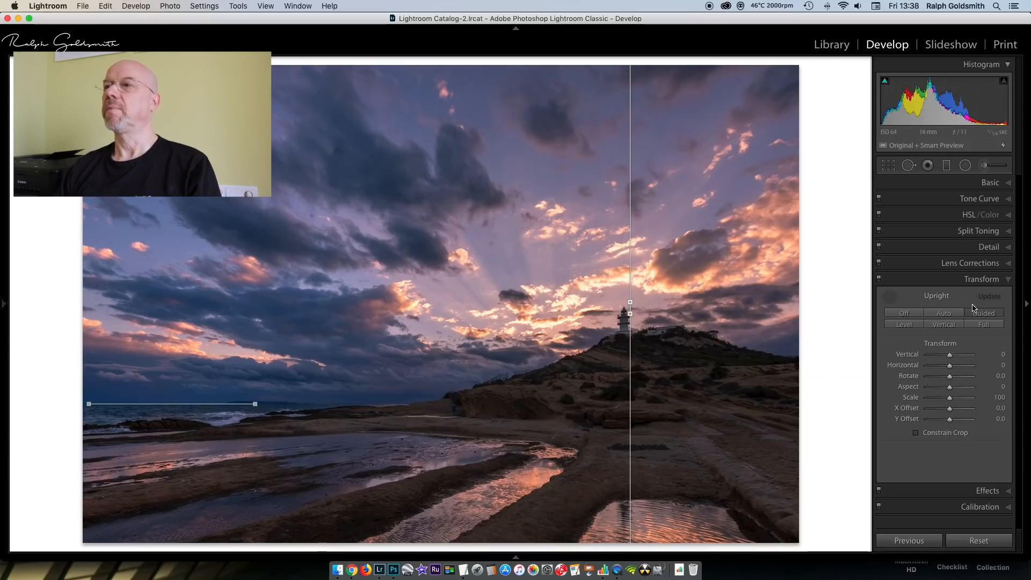
pyautogui.click(887, 166)
pyautogui.click(889, 167)
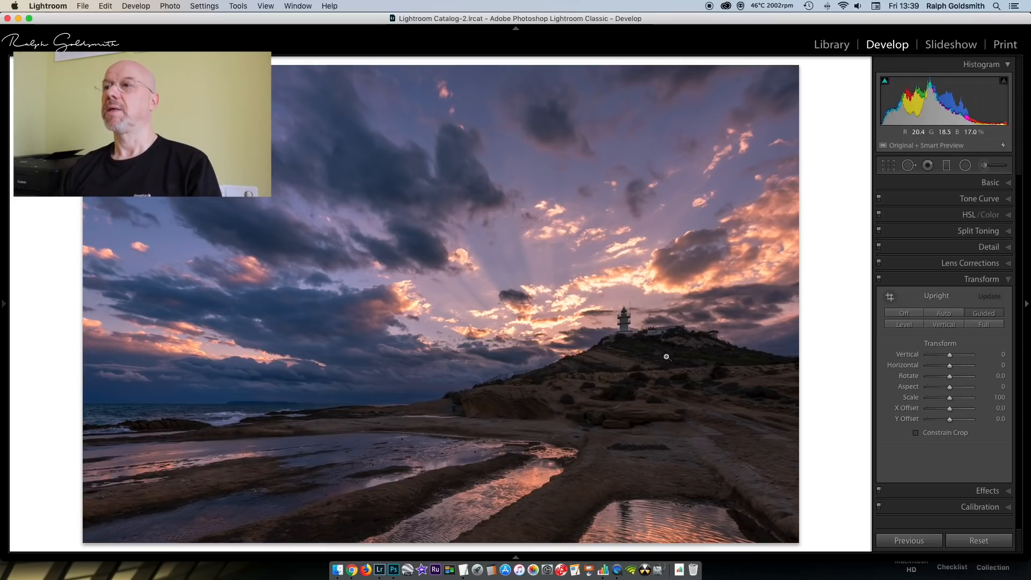
# - Examine the lighthouse and its mast close up to check that they stand upright
pyautogui.click(679, 294)
pyautogui.press('super+=')
pyautogui.press('super+=')
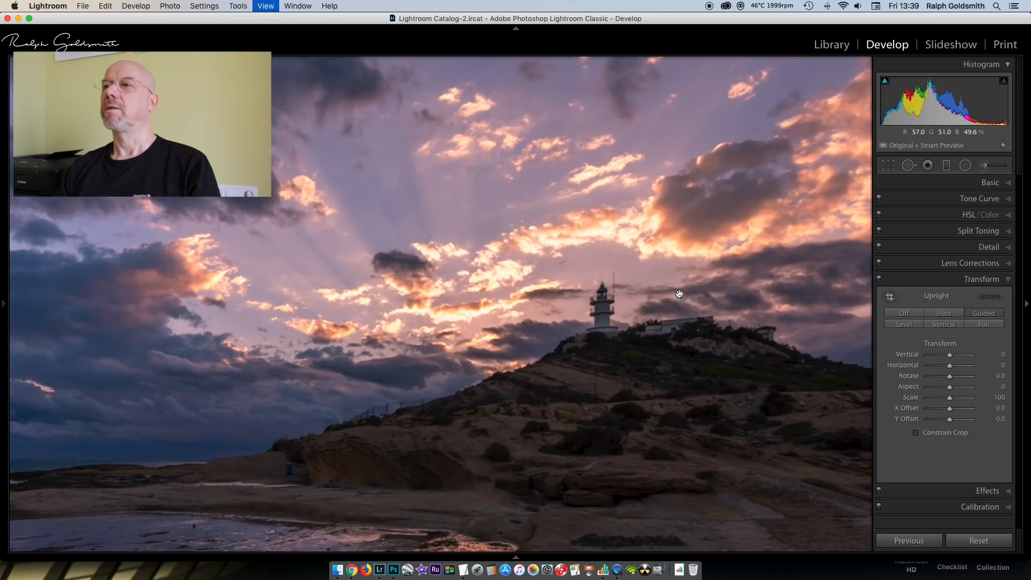
pyautogui.click(754, 423)
pyautogui.click(554, 408)
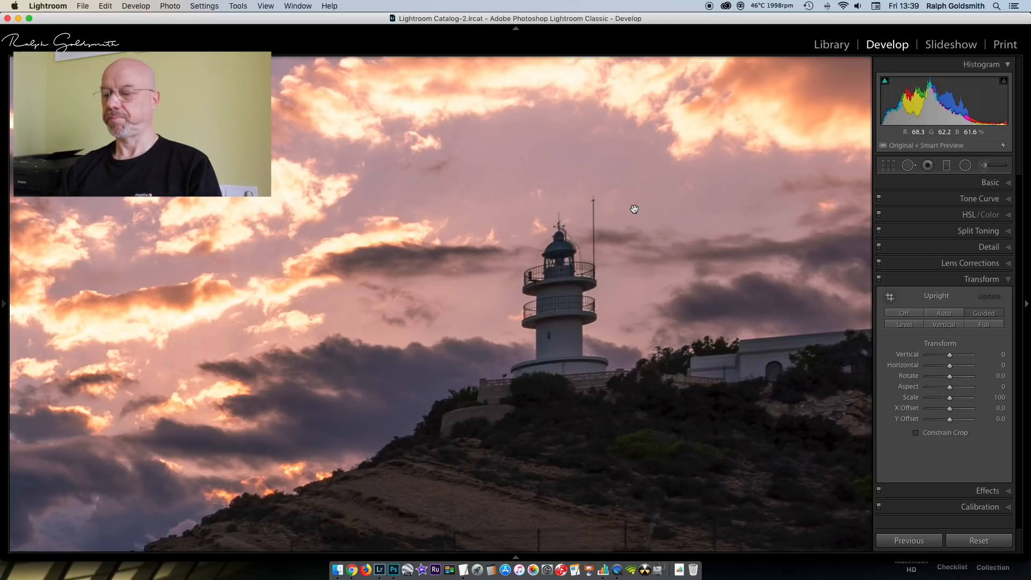
pyautogui.press('super+minus')
pyautogui.press('super+minus')
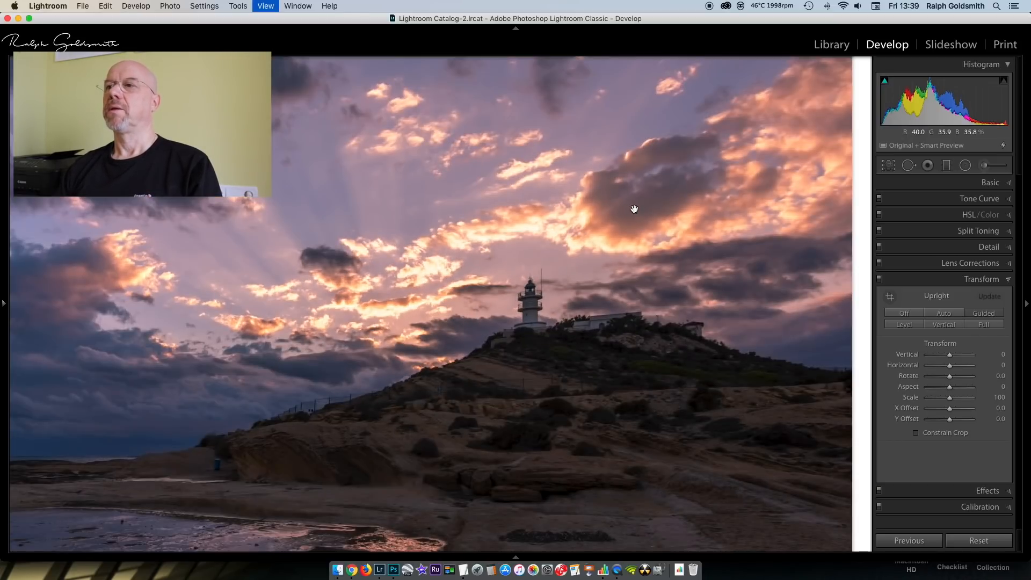
pyautogui.press('super+minus')
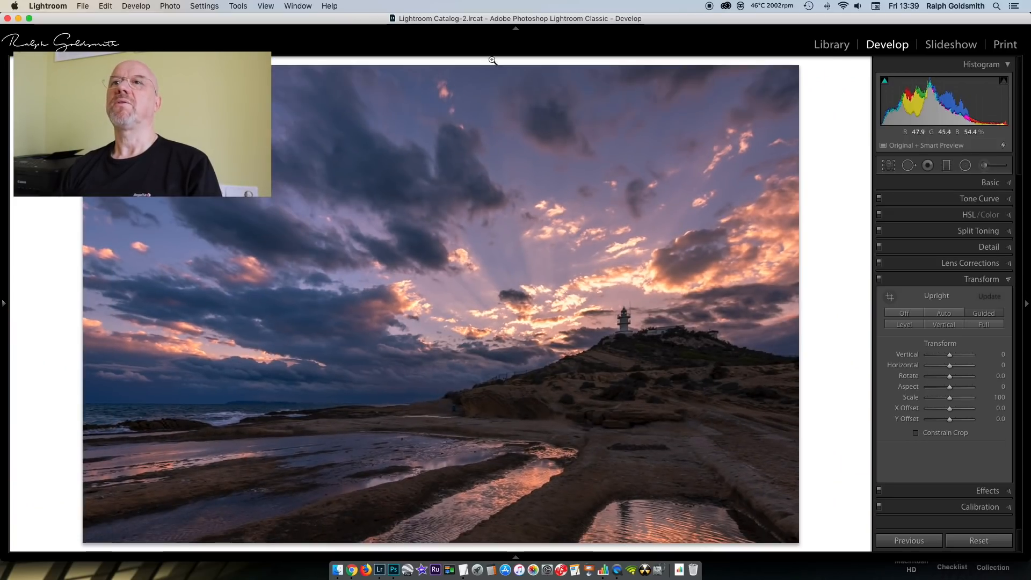
# - Send the straightened photo to Adobe Photoshop CC 2019 for editing
pyautogui.click(170, 6)
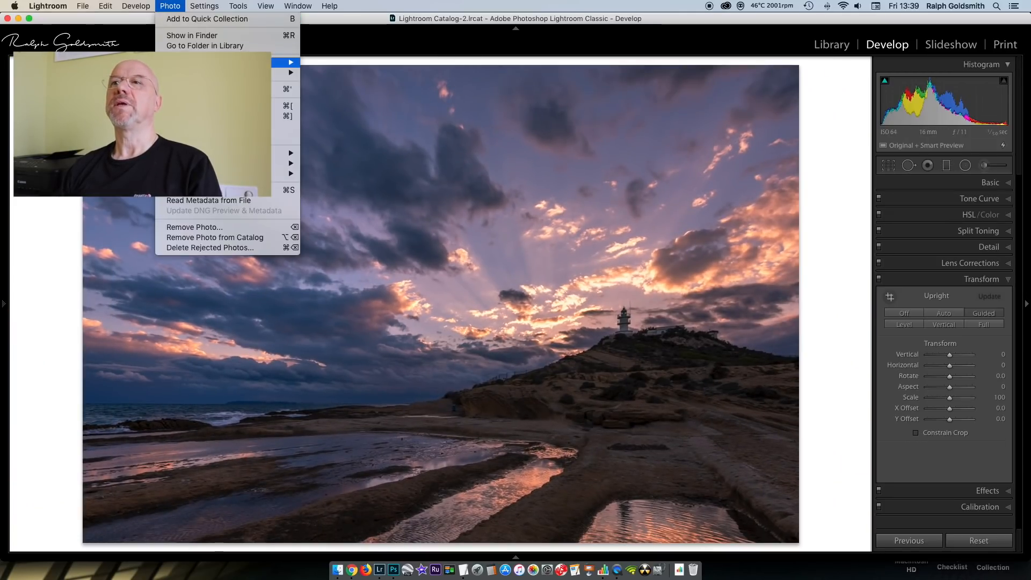
pyautogui.moveTo(226, 62)
pyautogui.click(373, 62)
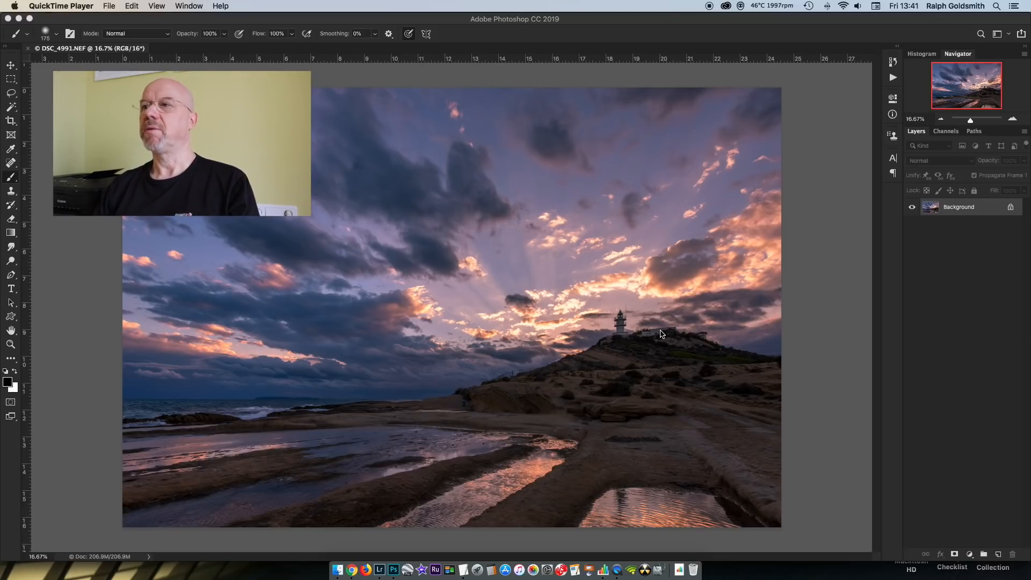
pyautogui.click(795, 331)
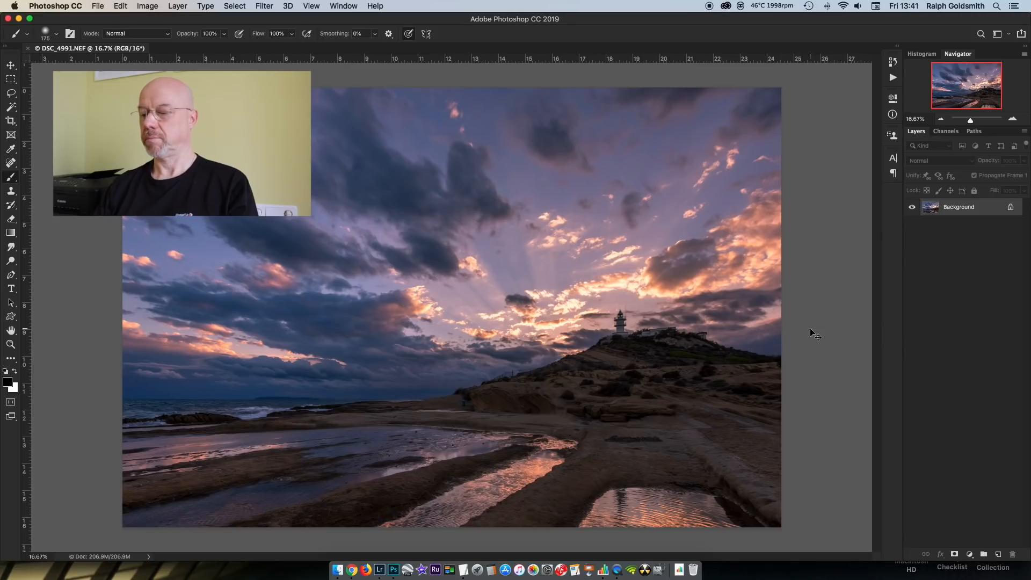
# - Select a rectangular area around the lighthouse and its mast and copy it onto a new layer
pyautogui.press('super+plus')
pyautogui.press('super+plus')
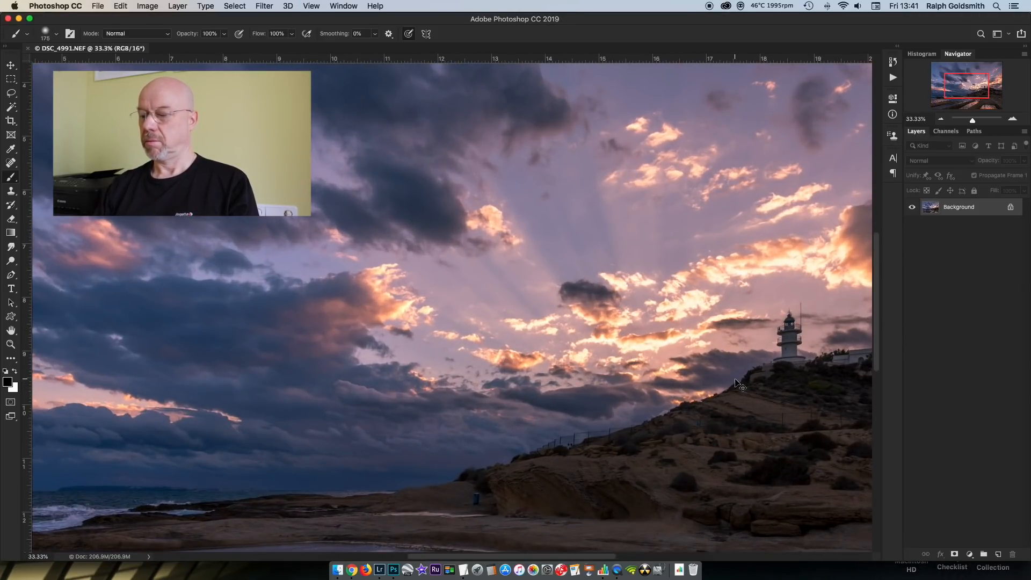
pyautogui.press('super+plus')
pyautogui.moveTo(735, 379); pyautogui.dragTo(542, 372)
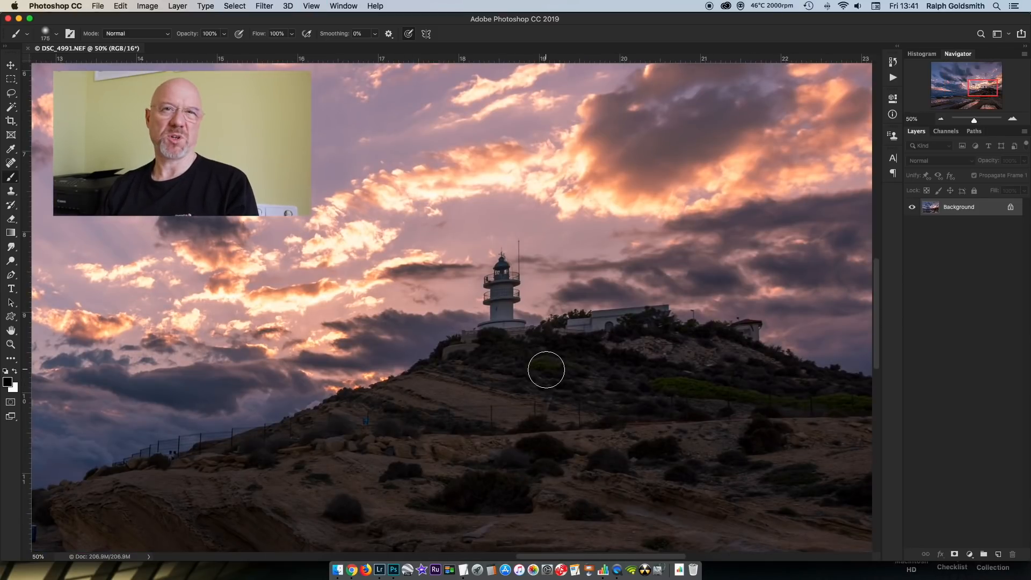
pyautogui.moveTo(575, 363); pyautogui.dragTo(628, 369)
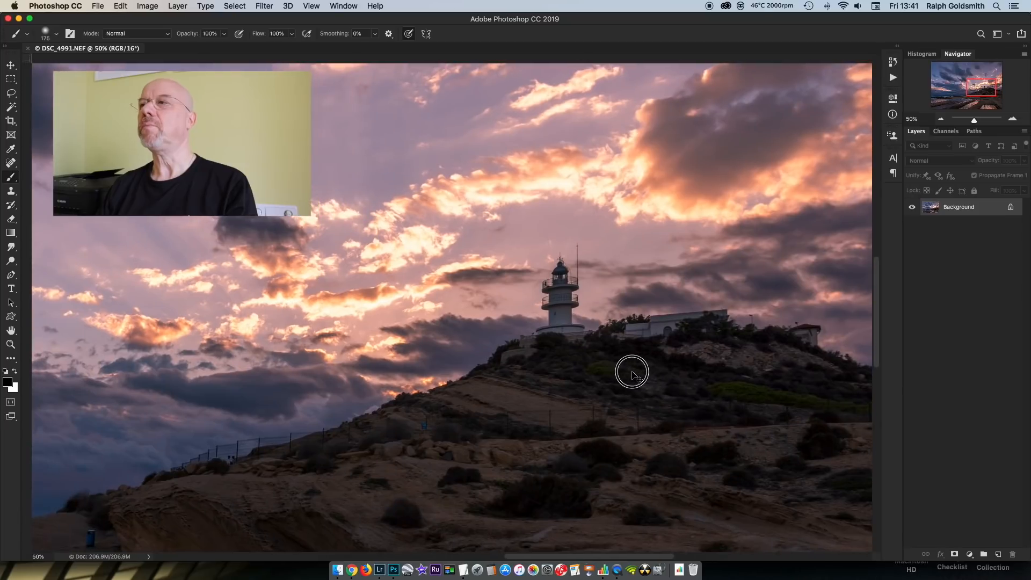
pyautogui.press('super+minus')
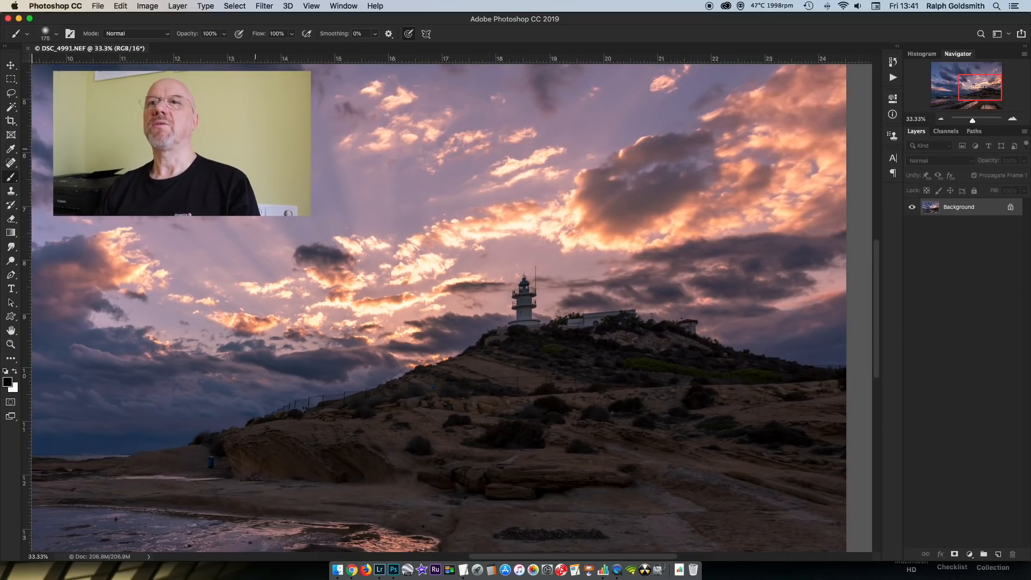
pyautogui.click(11, 81)
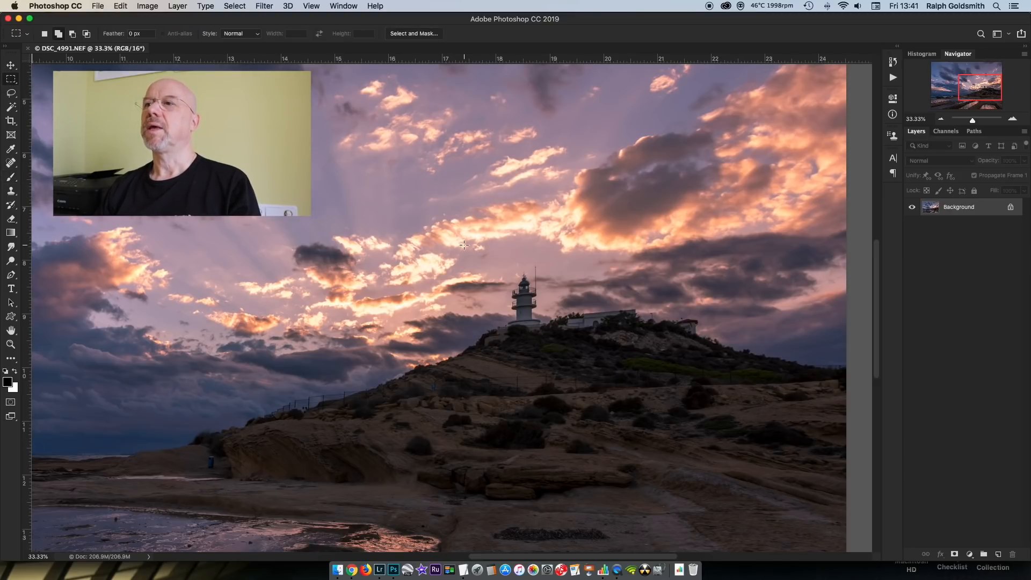
pyautogui.moveTo(456, 247); pyautogui.dragTo(557, 326)
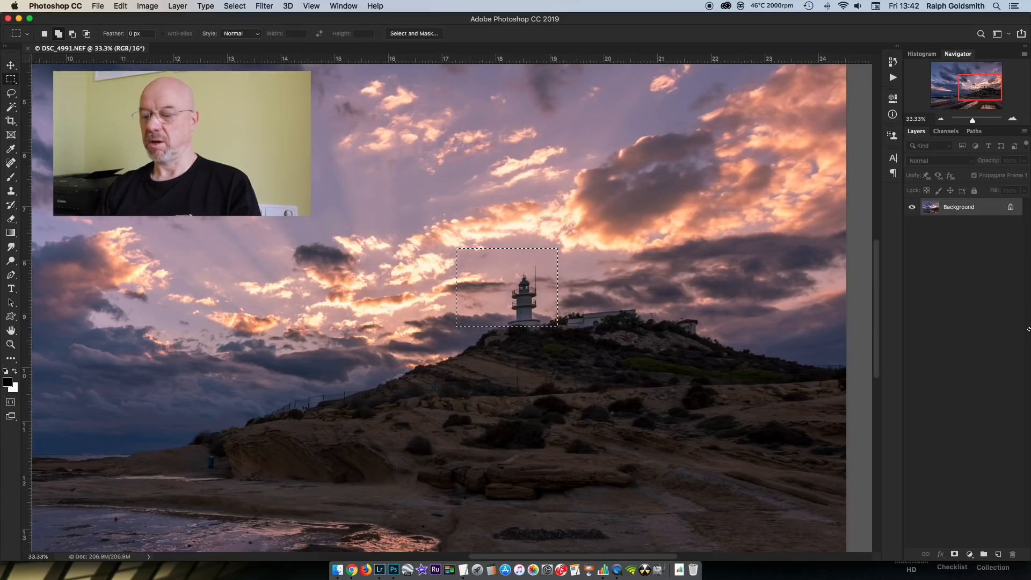
pyautogui.press('super+j')
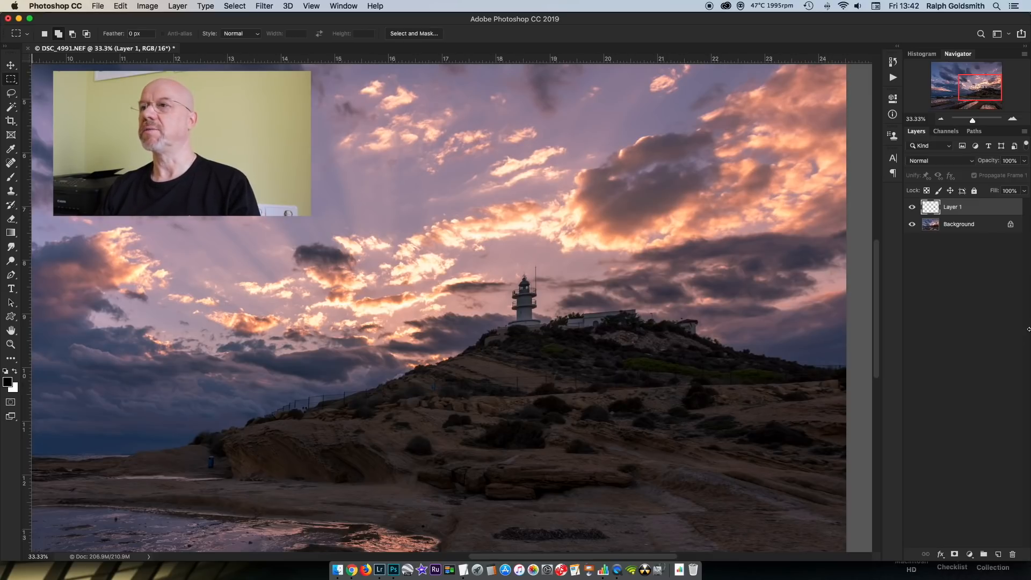
# - Warp the copied lighthouse layer, nudging the grid's inner and lower points left of the tower slightly up and right to straighten it
pyautogui.press('super+plus')
pyautogui.press('super+plus')
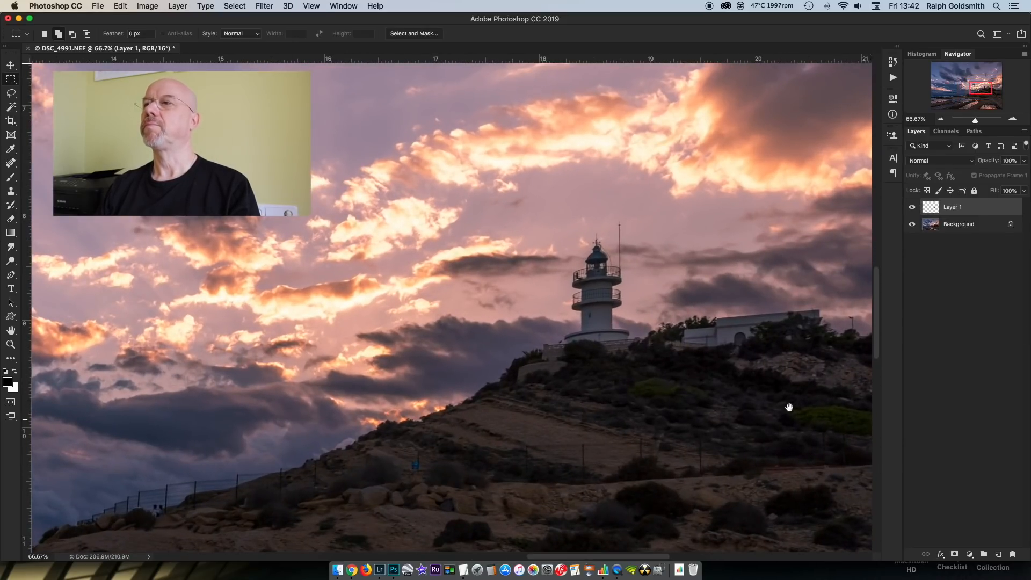
pyautogui.moveTo(789, 407); pyautogui.dragTo(732, 407)
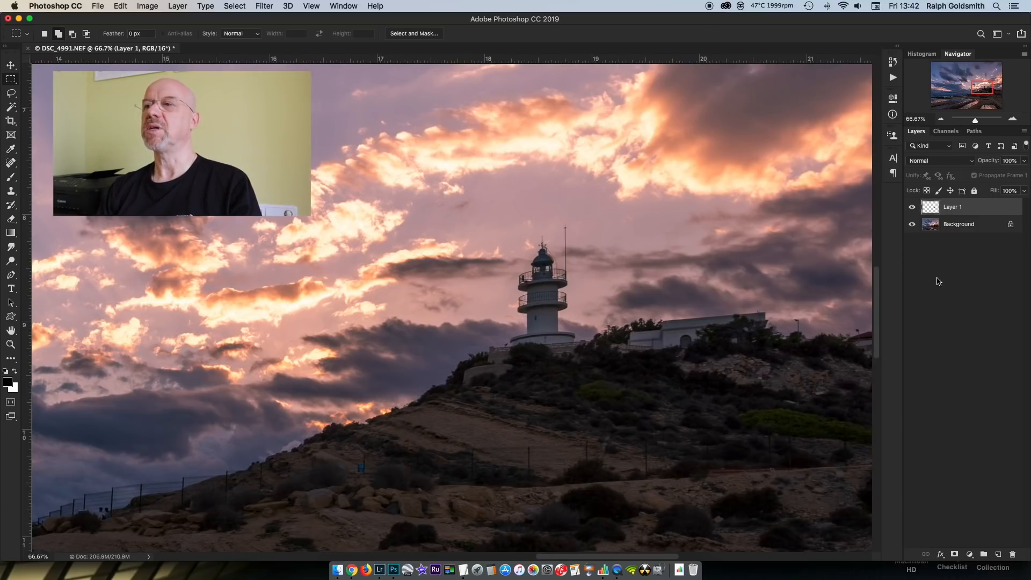
pyautogui.press('super+t')
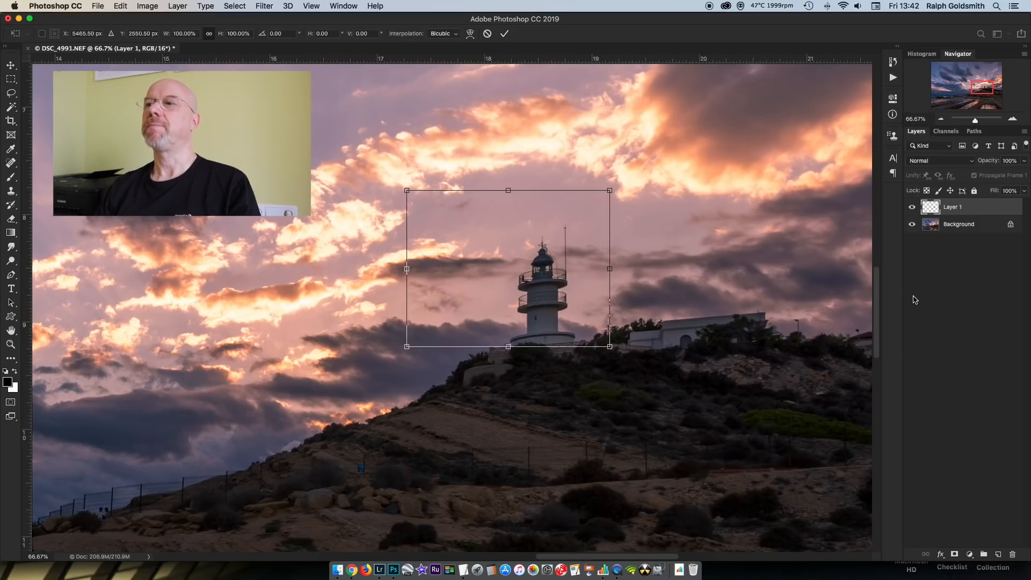
pyautogui.rightClick(580, 290)
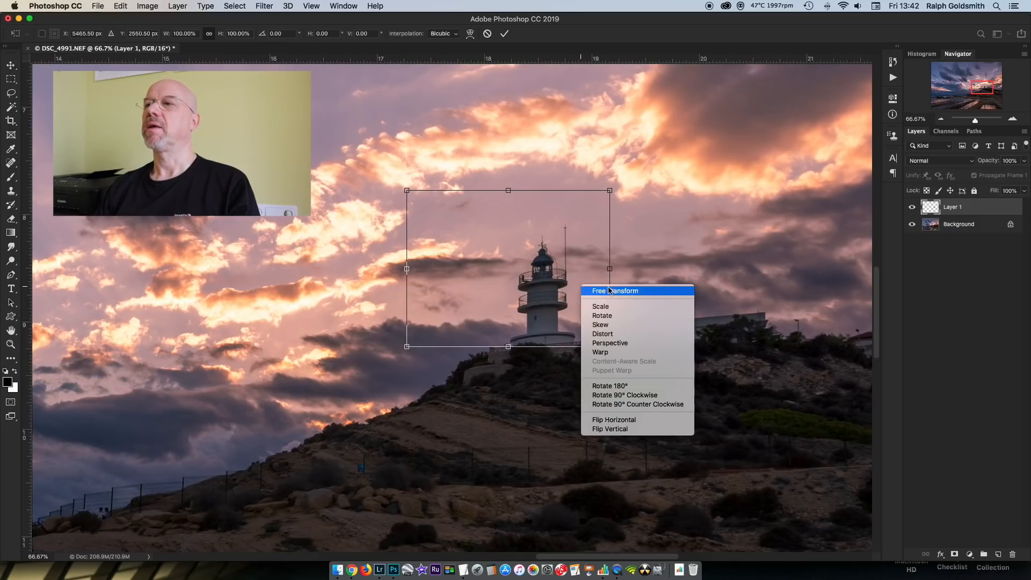
pyautogui.click(605, 353)
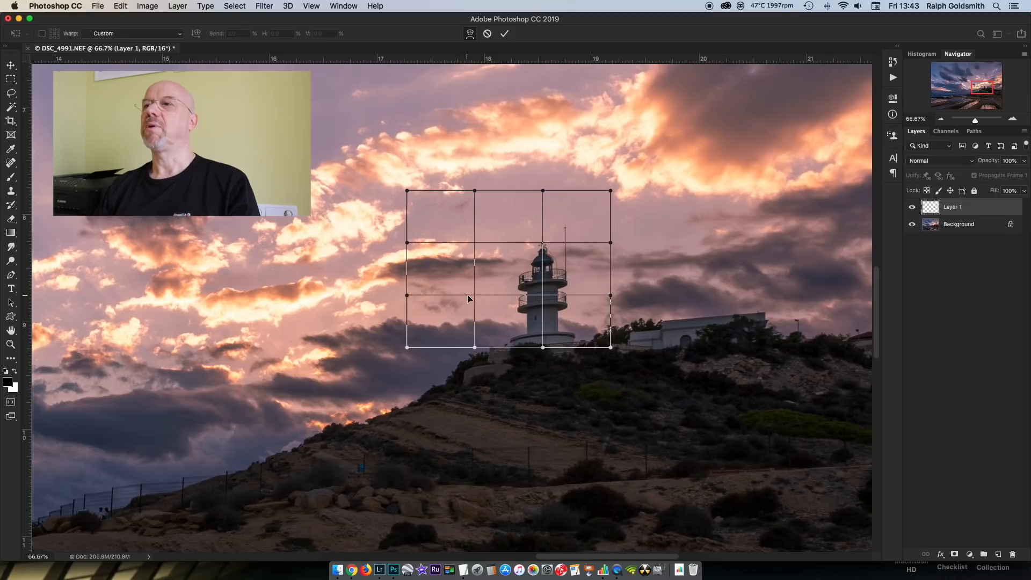
pyautogui.moveTo(475, 297); pyautogui.dragTo(475, 291)
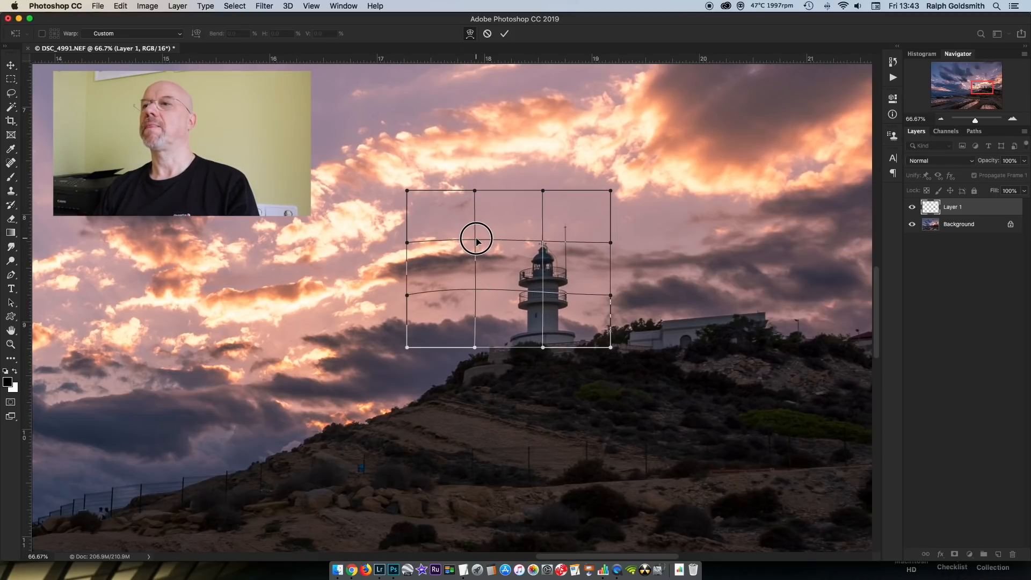
pyautogui.moveTo(476, 241); pyautogui.dragTo(478, 238)
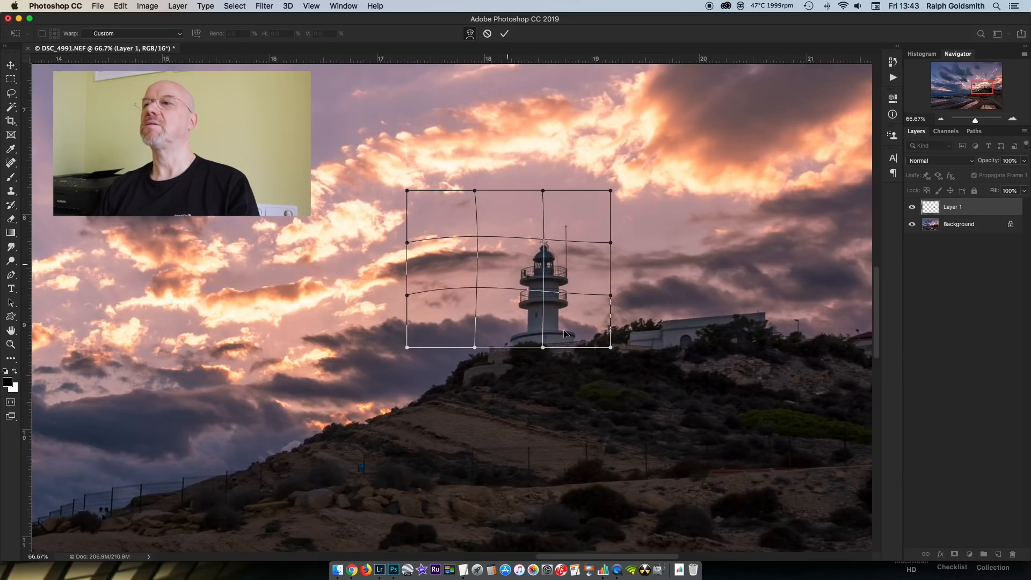
pyautogui.moveTo(475, 348); pyautogui.dragTo(480, 339)
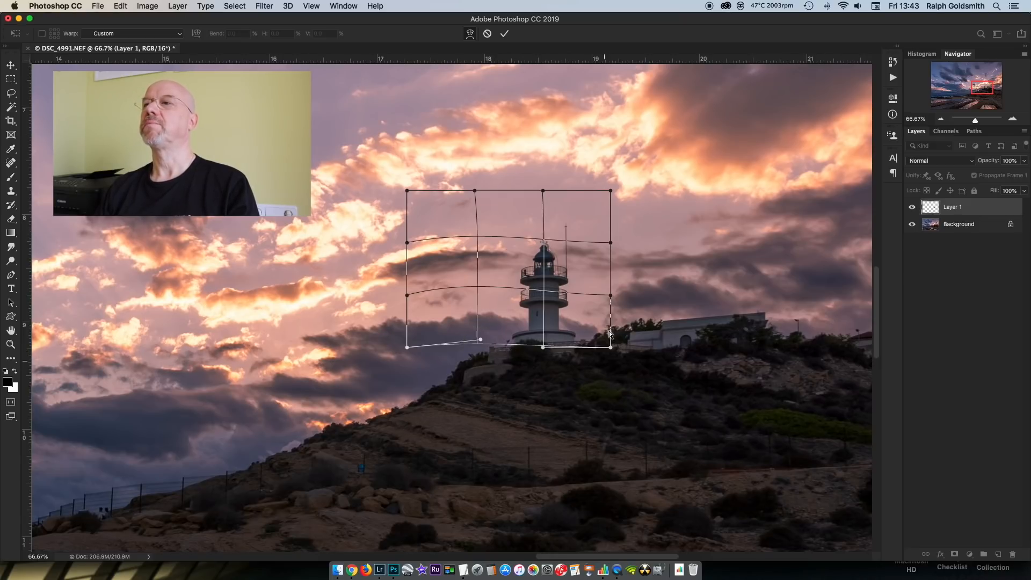
# - Pull the warp grid's upper-right corner slightly outward, fine-tune its lower edge points, and apply the warp to the lighthouse layer
pyautogui.moveTo(609, 241); pyautogui.dragTo(613, 242)
pyautogui.moveTo(613, 191); pyautogui.dragTo(616, 193)
pyautogui.moveTo(615, 194); pyautogui.dragTo(616, 192)
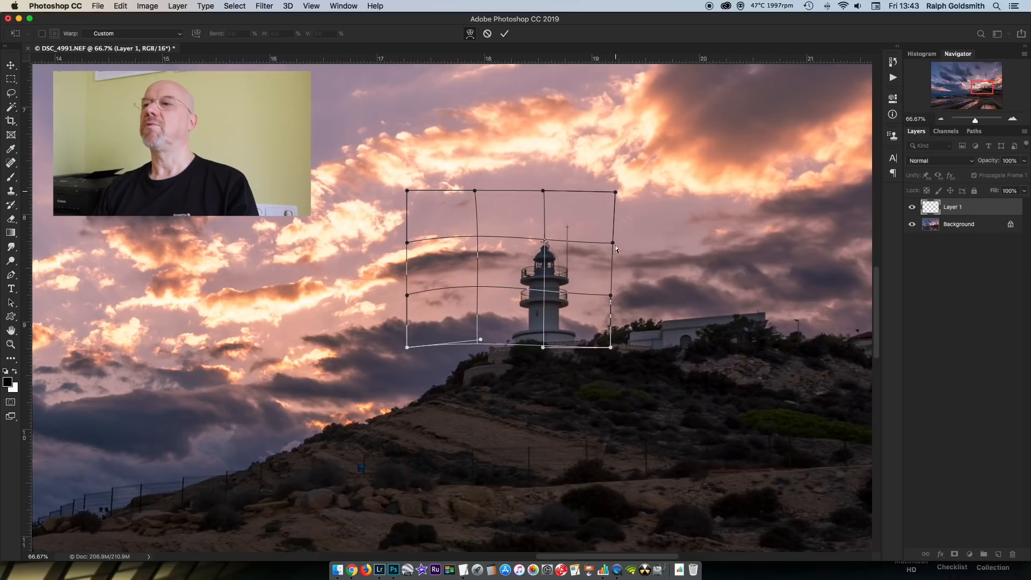
pyautogui.moveTo(543, 352); pyautogui.dragTo(541, 352)
pyautogui.moveTo(478, 339); pyautogui.dragTo(480, 340)
pyautogui.moveTo(407, 348); pyautogui.dragTo(406, 350)
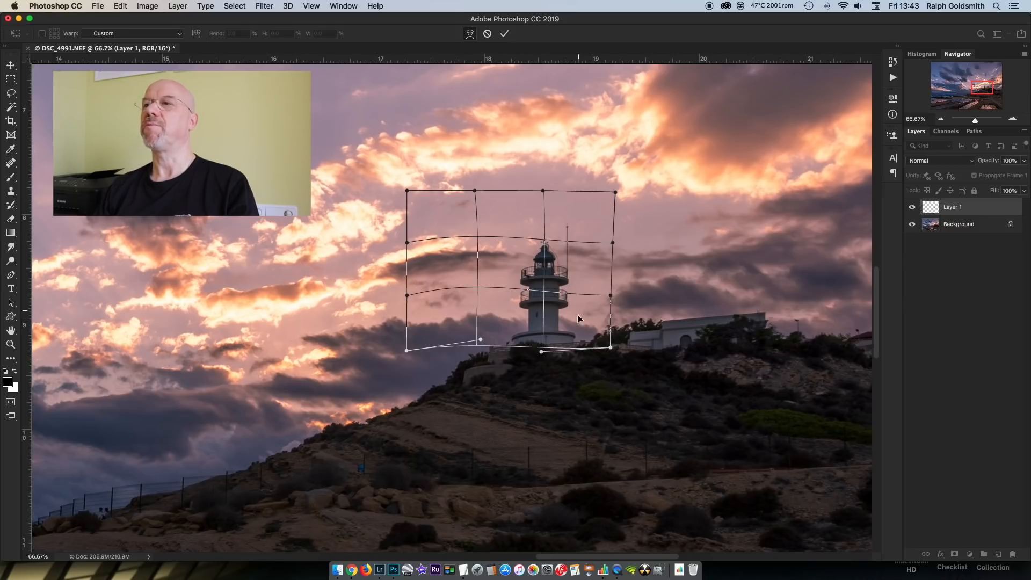
pyautogui.moveTo(614, 191); pyautogui.dragTo(614, 192)
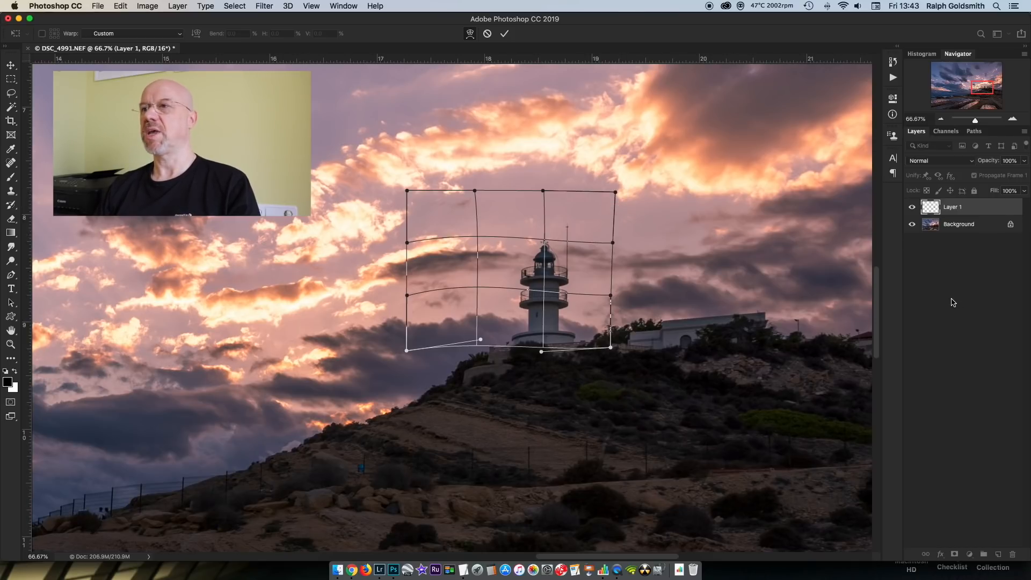
pyautogui.press('Return')
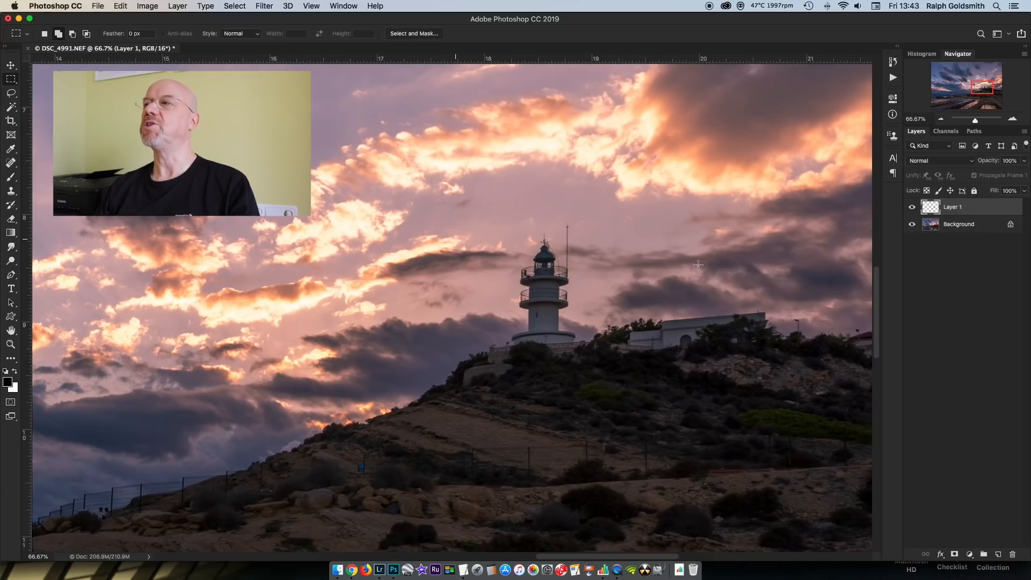
# - Add a mask to the lighthouse layer and paint black along the patch's left and lower edges with a 175 px Soft Round brush
pyautogui.click(955, 554)
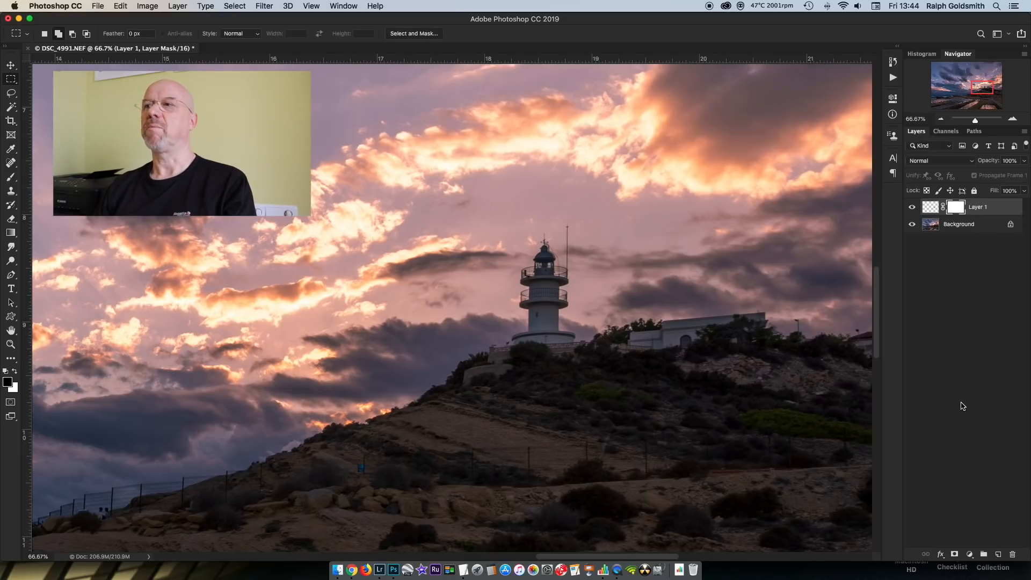
pyautogui.press('b')
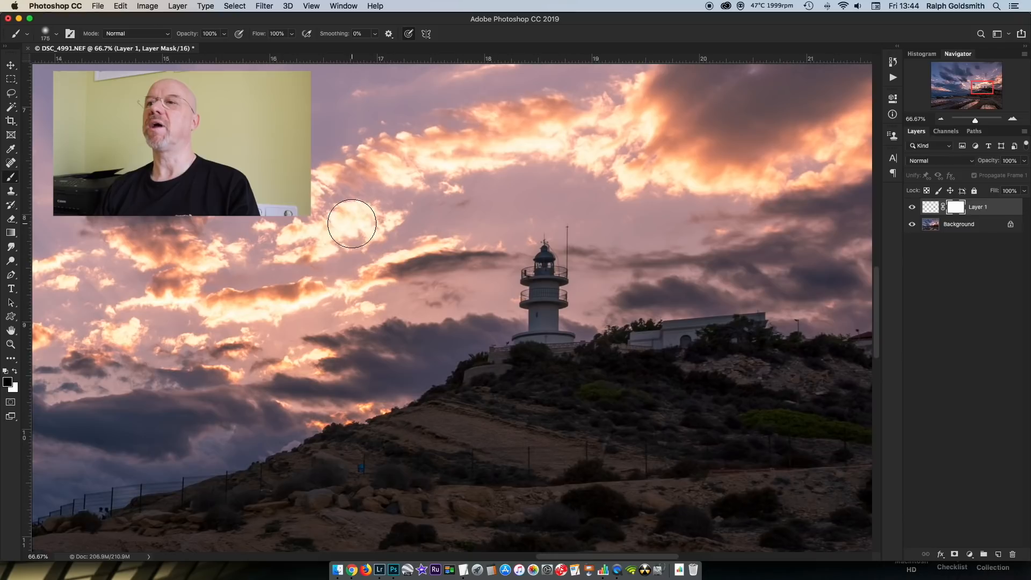
pyautogui.click(57, 34)
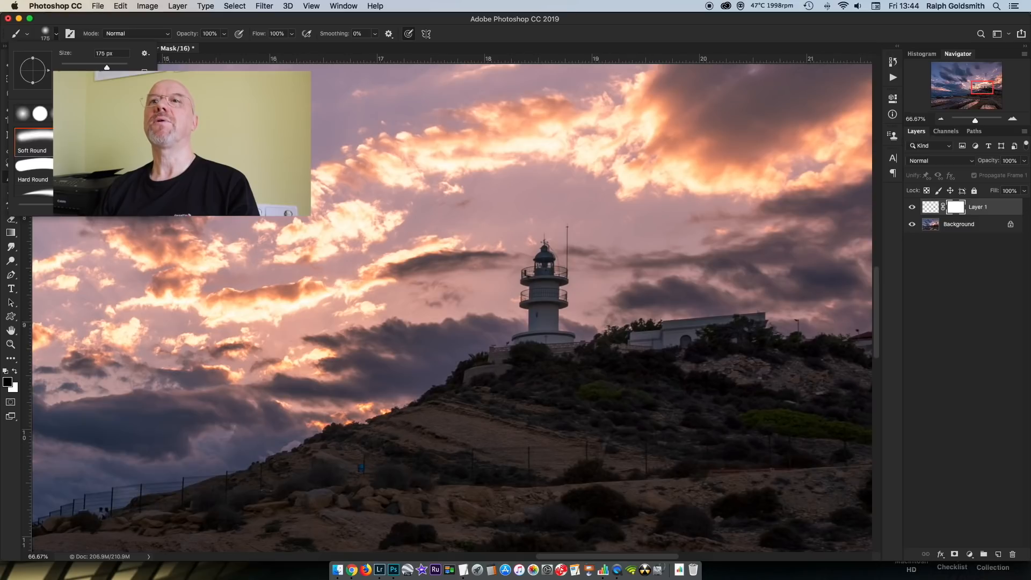
pyautogui.click(57, 35)
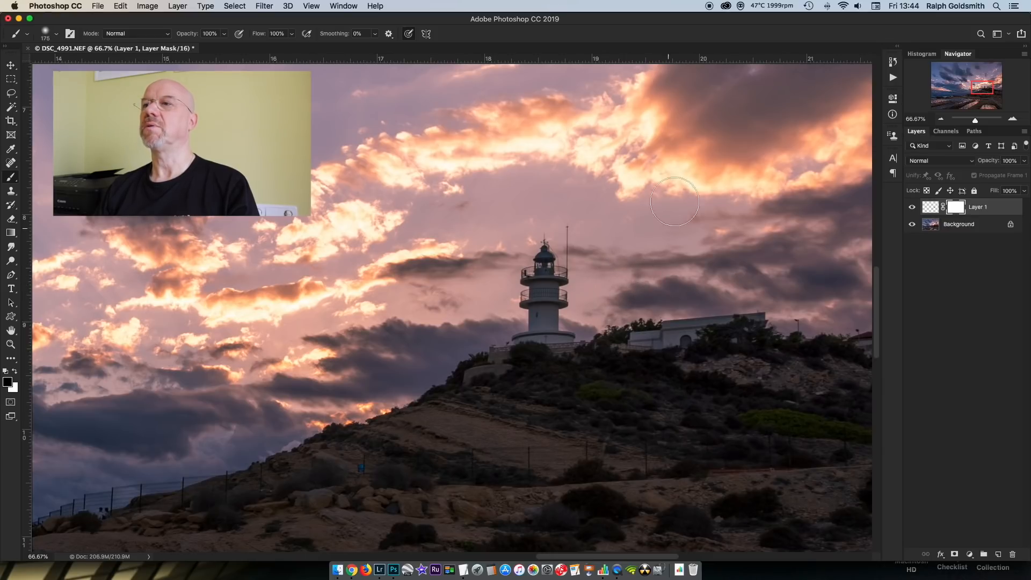
pyautogui.moveTo(399, 250)
pyautogui.mouseDown()
pyautogui.moveTo(458, 253)
pyautogui.moveTo(495, 323)
pyautogui.moveTo(524, 341)
pyautogui.moveTo(521, 358)
pyautogui.mouseUp()
# - Reduce the brush to 50 px and refine the layer mask around the base of the lighthouse
pyautogui.press('super+1')
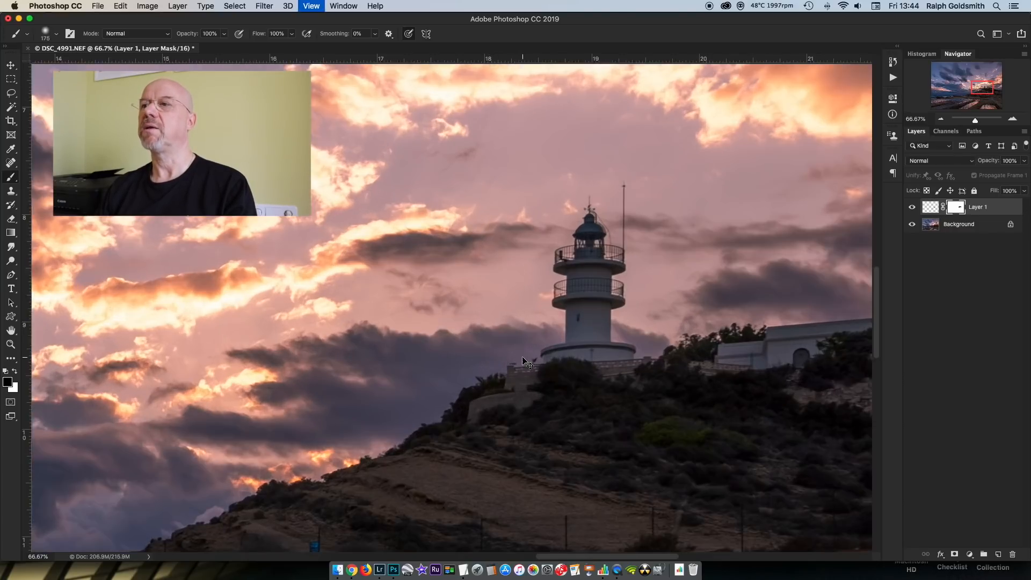
pyautogui.press('[')
pyautogui.press('[')
pyautogui.press('[')
pyautogui.press('[')
pyautogui.press('[')
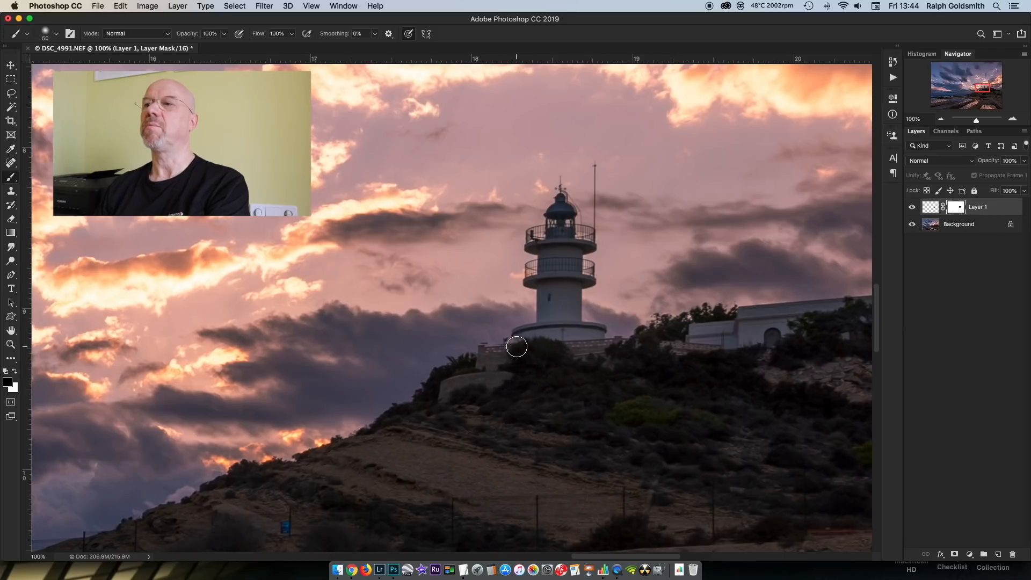
pyautogui.press('[')
pyautogui.press('[')
pyautogui.press('[')
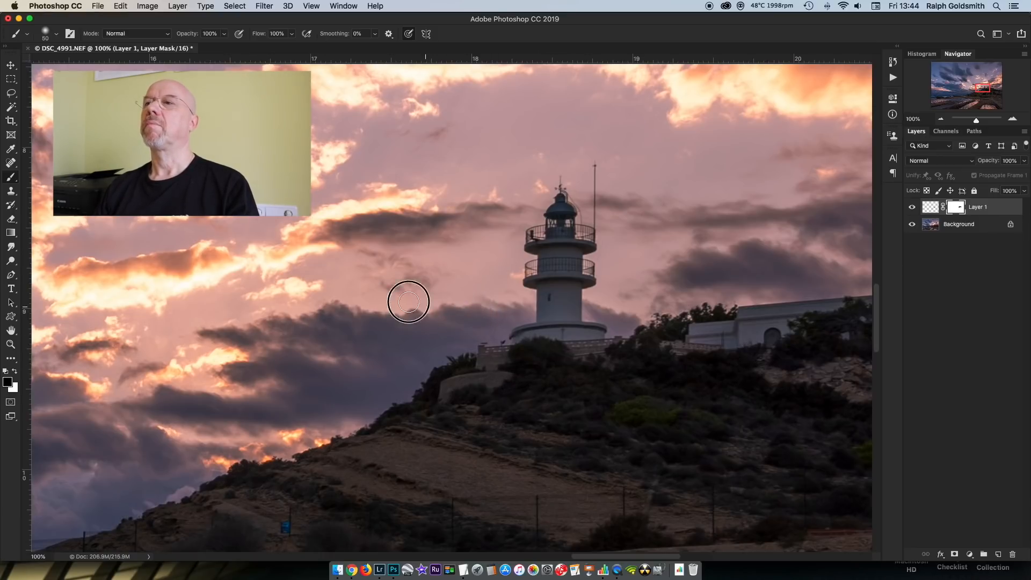
pyautogui.press('space')
pyautogui.moveTo(380, 271); pyautogui.dragTo(381, 334)
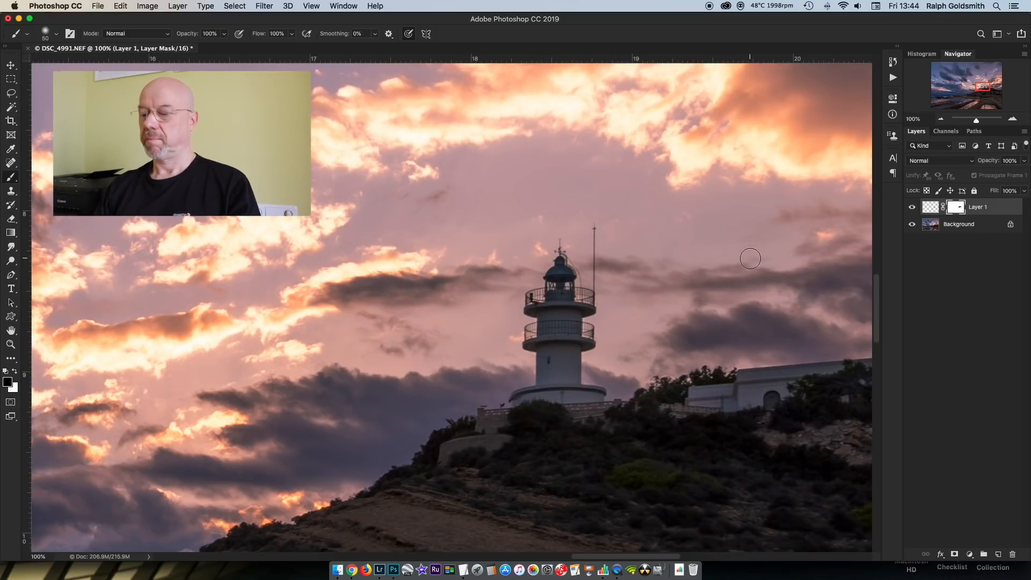
# - Enlarge the mask brush to 150 px
pyautogui.press('super+minus')
pyautogui.press('super+minus')
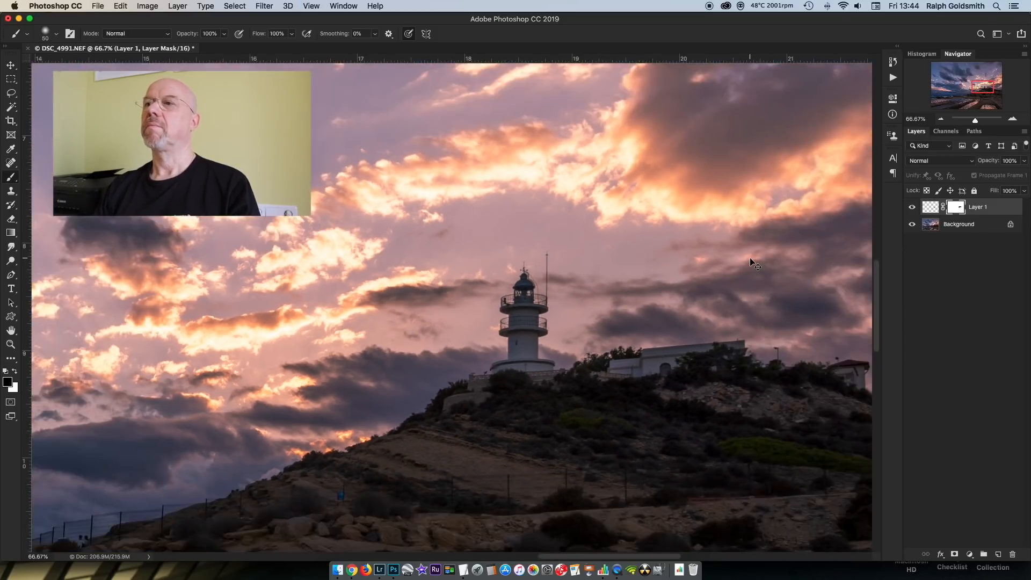
pyautogui.press(']')
pyautogui.press(']')
pyautogui.press(']')
pyautogui.press(']')
pyautogui.press(']')
pyautogui.press(']')
pyautogui.press(']')
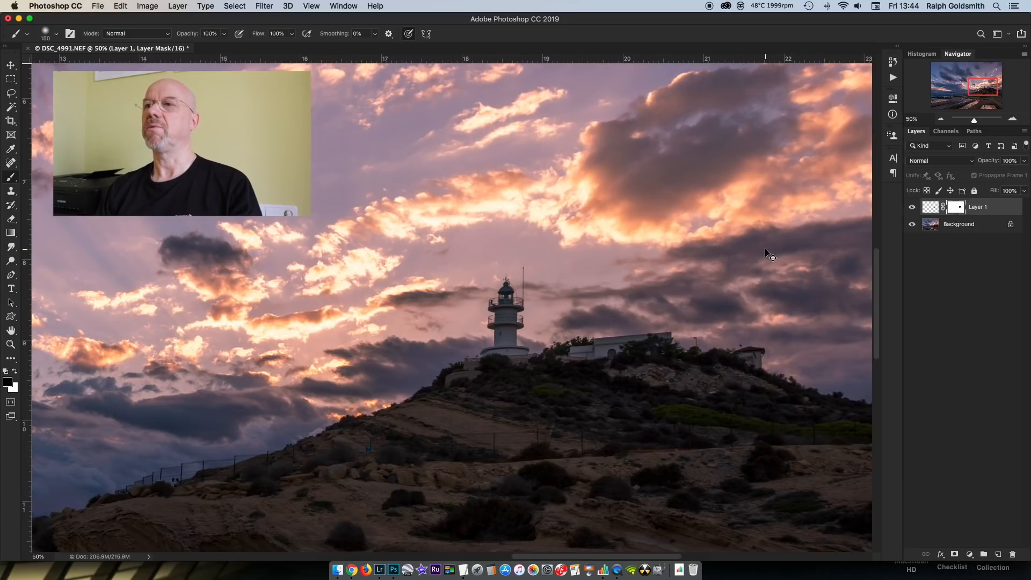
# - Examine the warped lighthouse and its blended edges, both close up and within the whole photo
pyautogui.press('super+0')
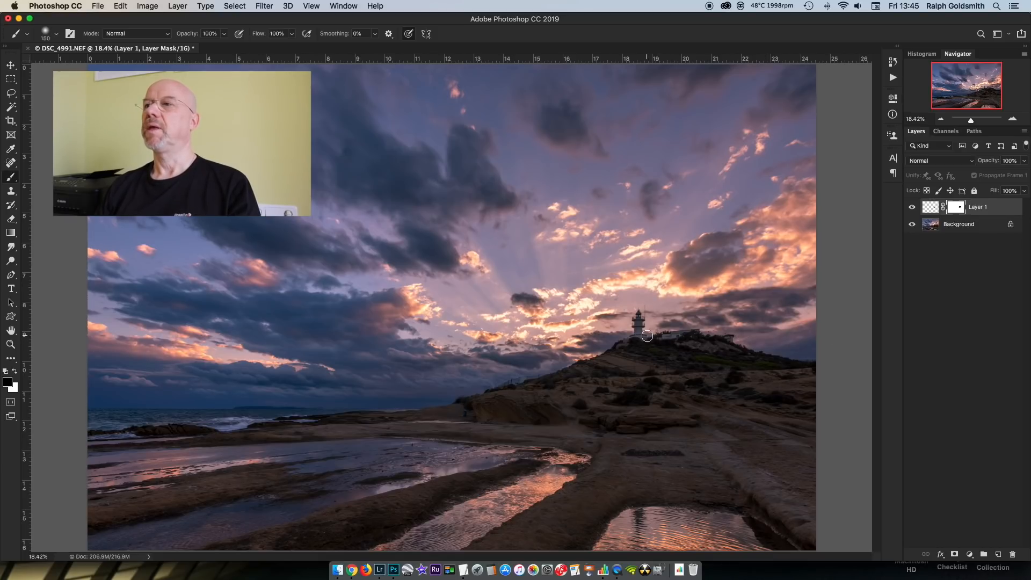
pyautogui.press('super+equal')
pyautogui.press('super+equal')
pyautogui.press('super+equal')
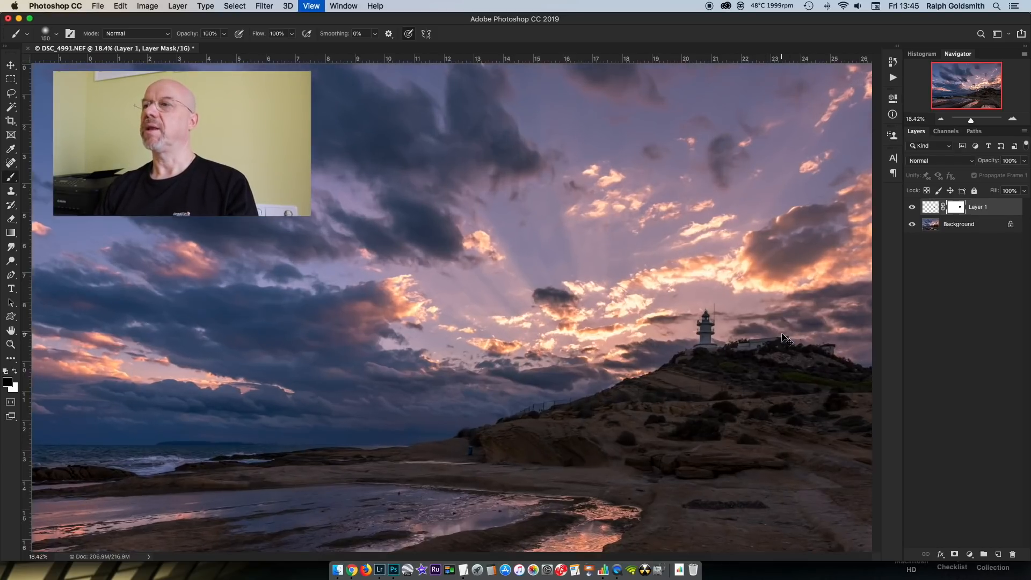
pyautogui.hscroll(10, 453, 373)
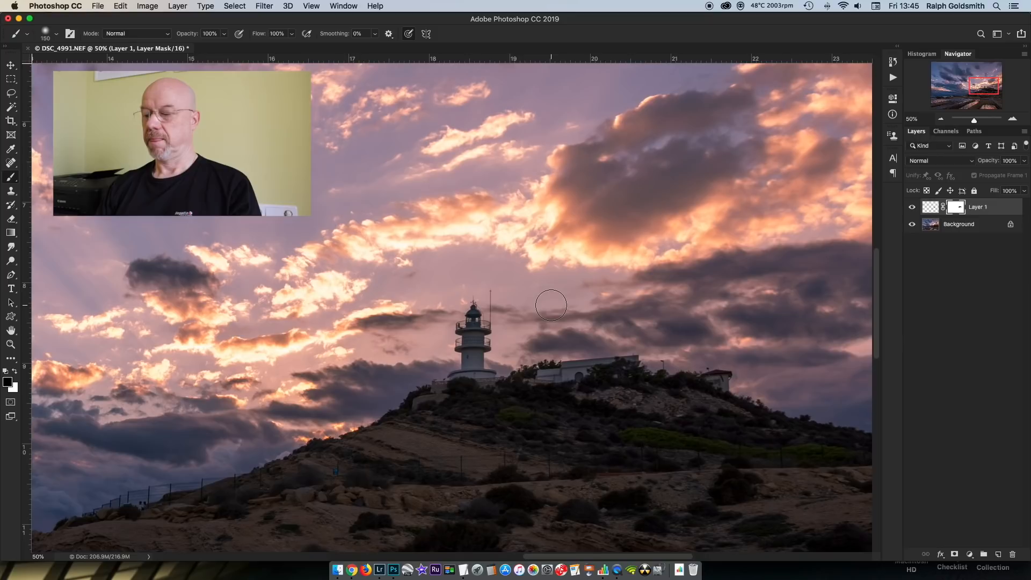
pyautogui.press('super+0')
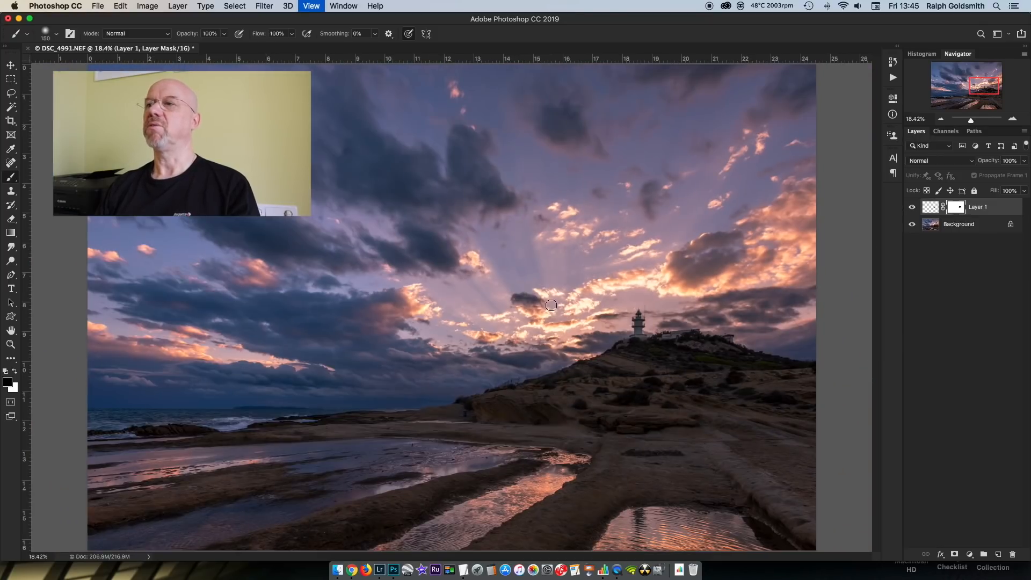